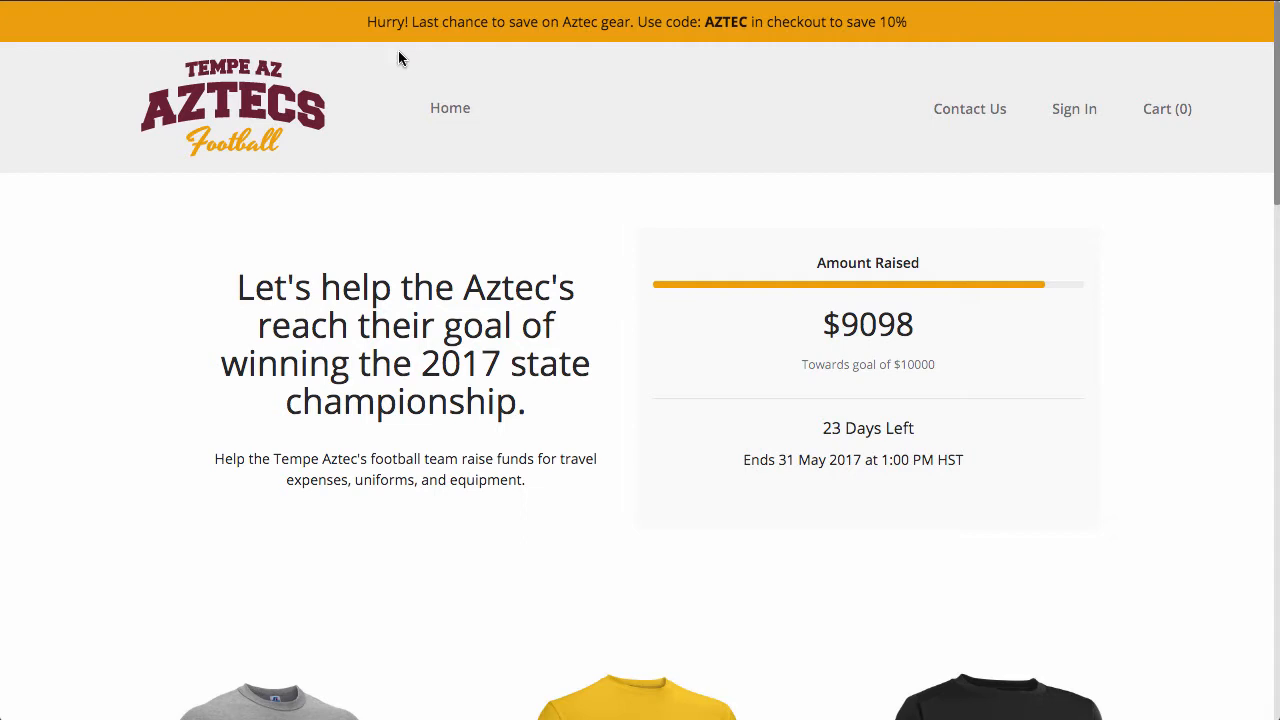
- Look over the storefront's promo bar, fundraising progress and full product list
{"action": "scroll", "coordinate": [528, 79], "scroll_direction": "down", "scroll_amount": 5}
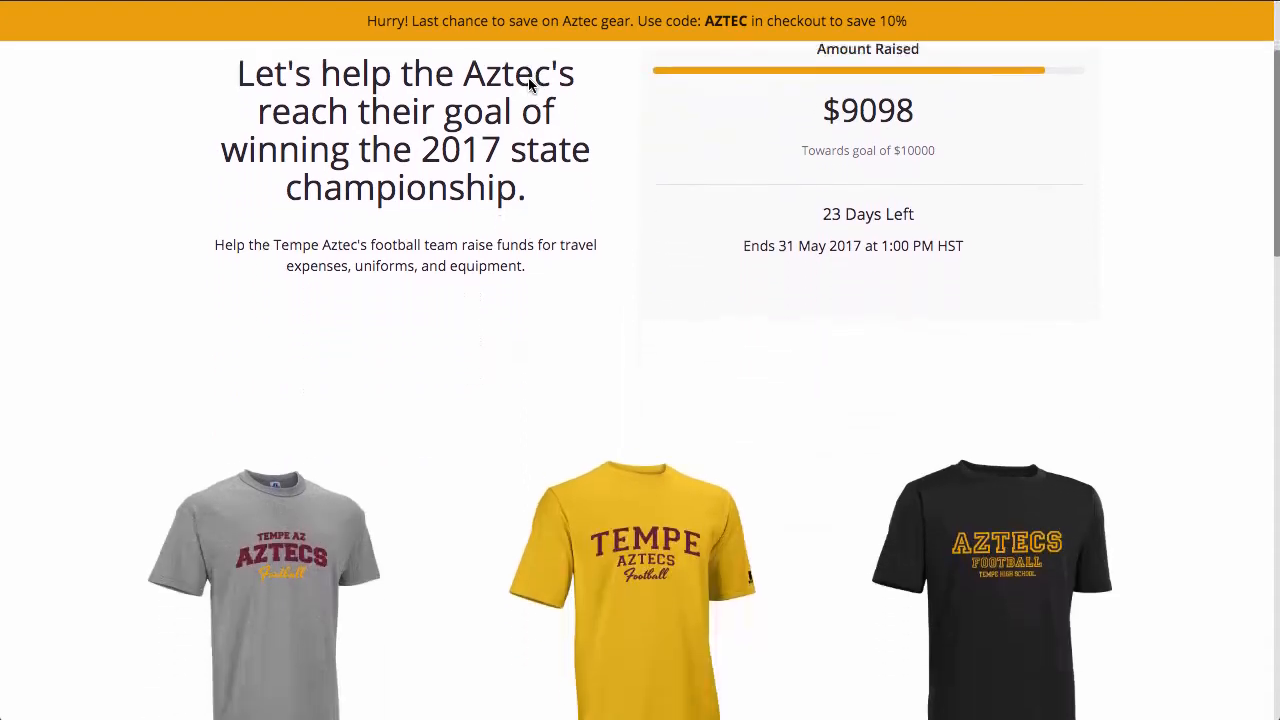
{"action": "scroll", "coordinate": [530, 85], "scroll_direction": "down", "scroll_amount": 3}
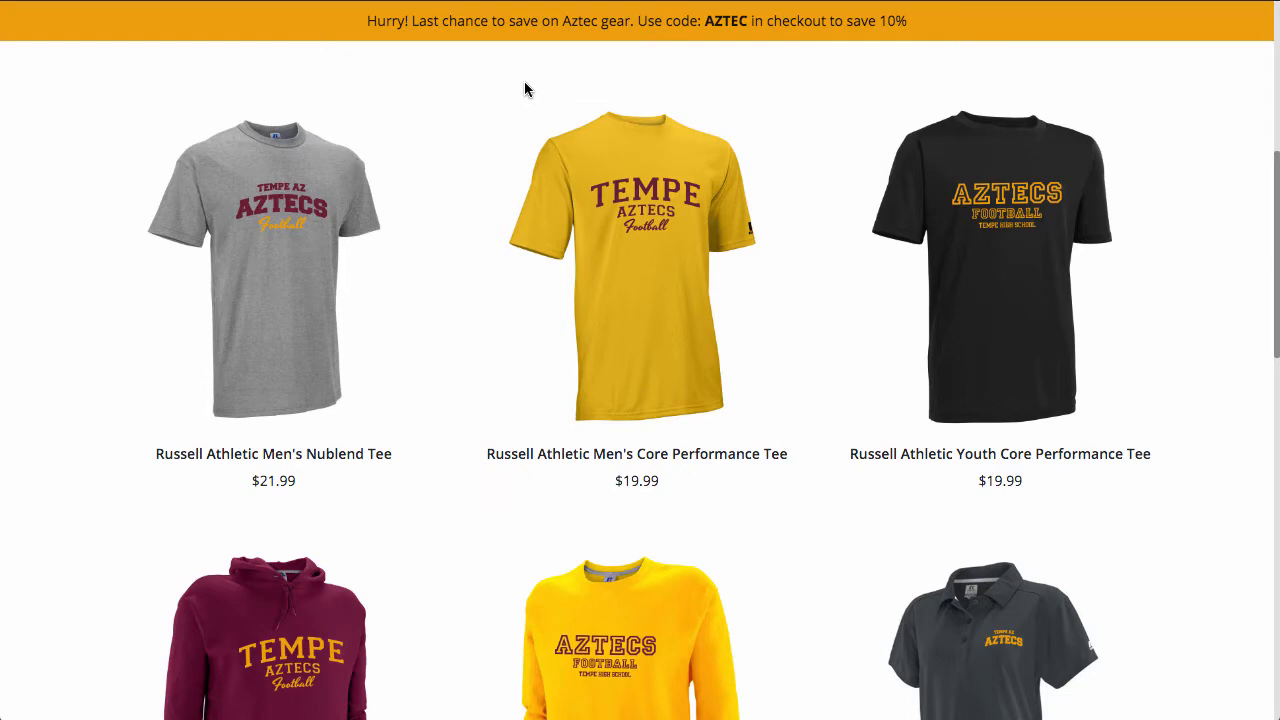
{"action": "scroll", "coordinate": [524, 89], "scroll_direction": "down", "scroll_amount": 10}
{"action": "scroll", "coordinate": [524, 89], "scroll_direction": "down", "scroll_amount": 6}
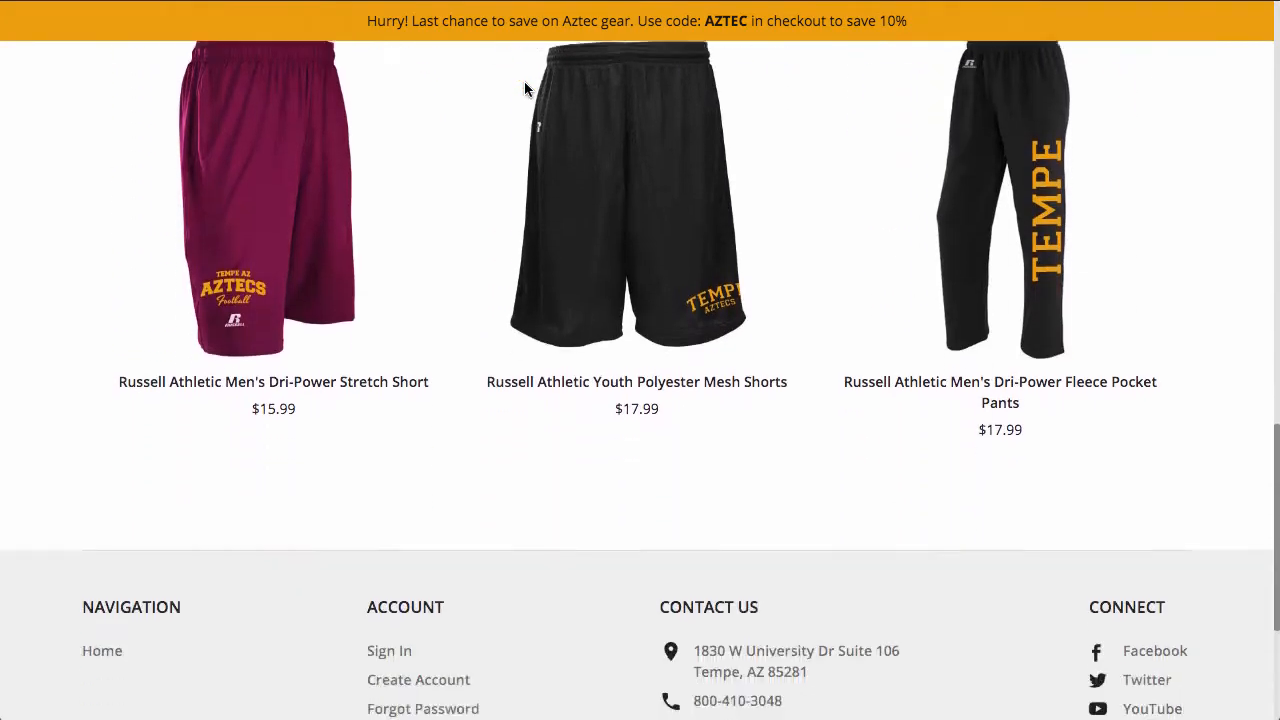
{"action": "scroll", "coordinate": [524, 89], "scroll_direction": "up", "scroll_amount": 15}
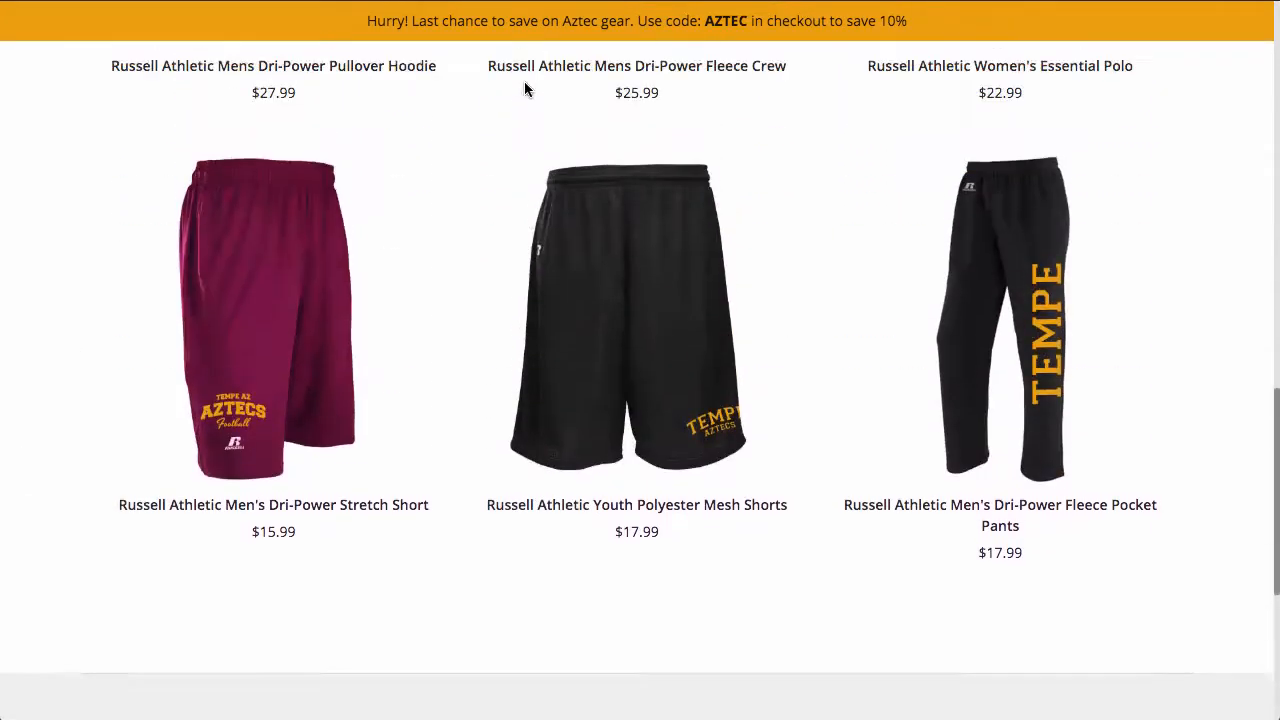
{"action": "scroll", "coordinate": [524, 89], "scroll_direction": "up", "scroll_amount": 3}
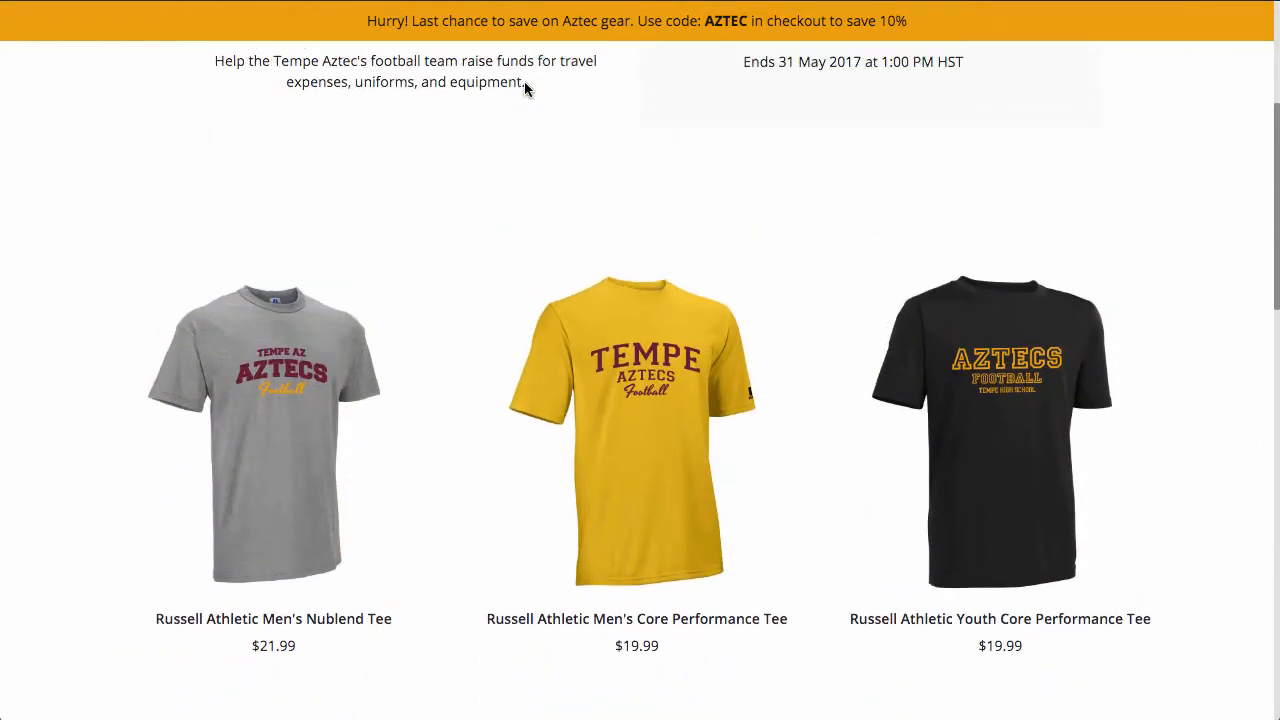
{"action": "scroll", "coordinate": [524, 82], "scroll_direction": "up", "scroll_amount": 4}
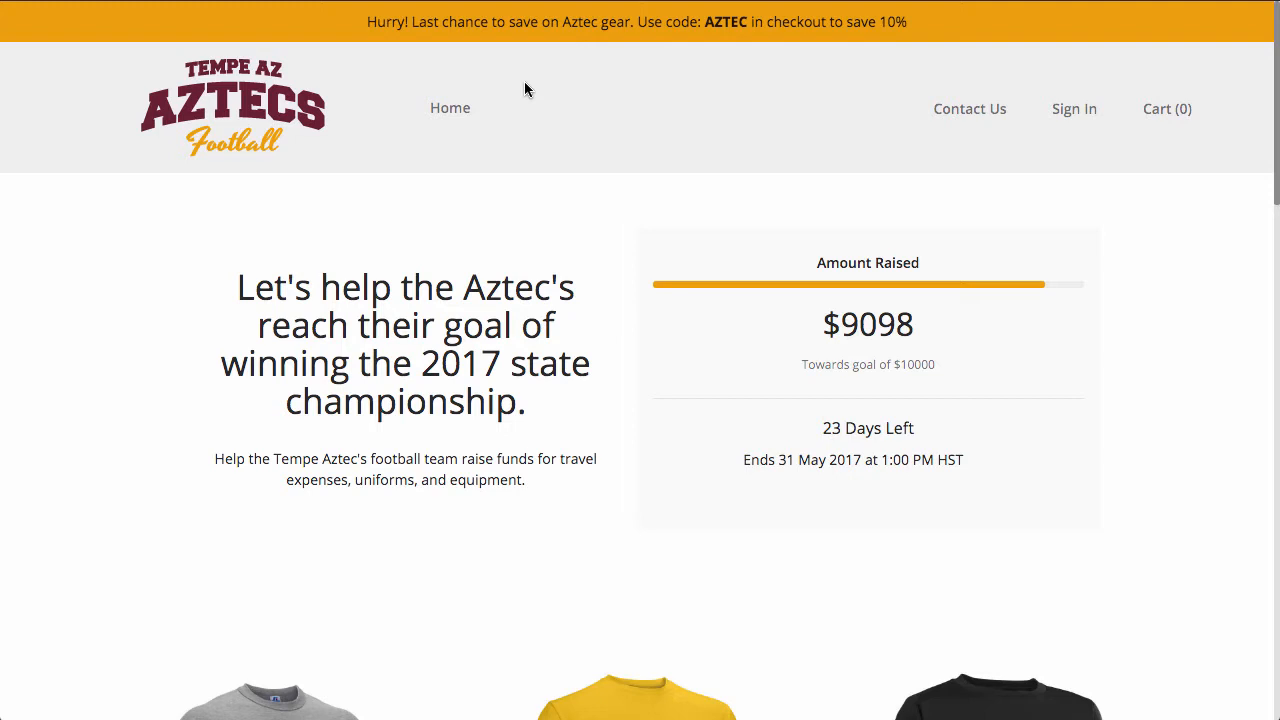
{"action": "scroll", "coordinate": [530, 89], "scroll_direction": "down", "scroll_amount": 2}
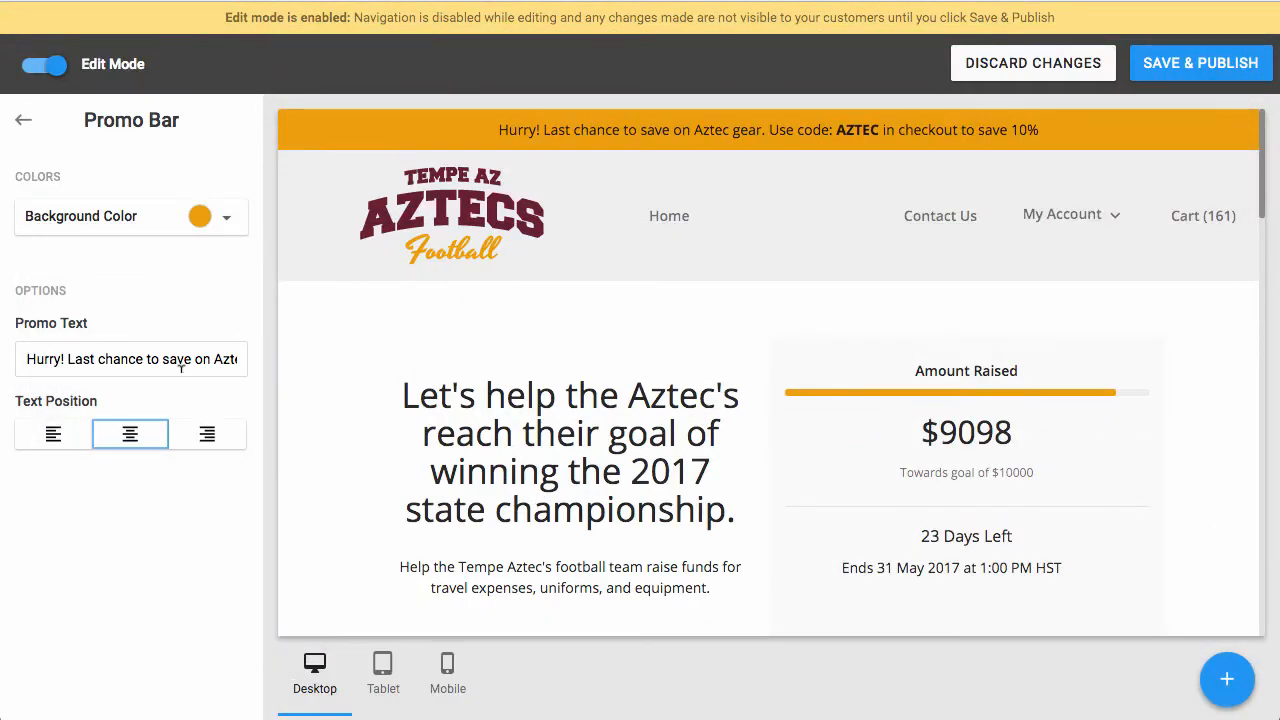
{"action": "left_click", "coordinate": [181, 367]}
{"action": "key", "text": "ctrl+a"}
{"action": "key", "text": "BackSpace"}
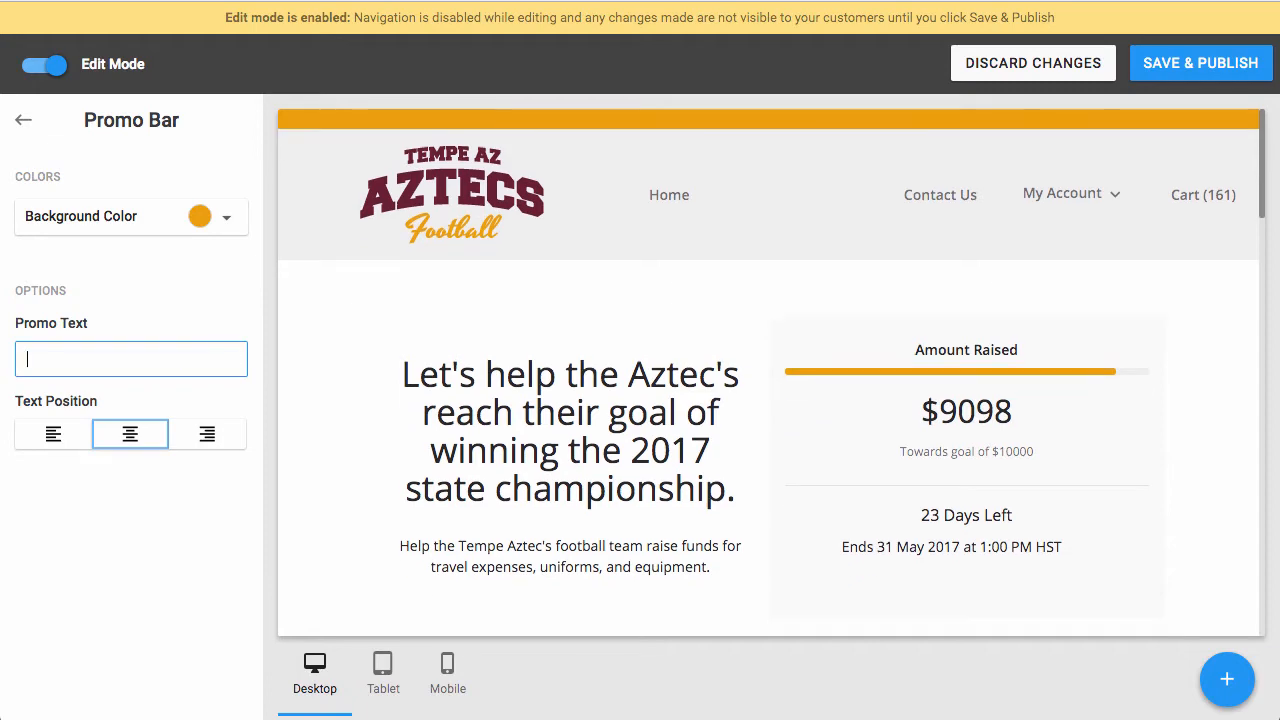
{"action": "left_click", "coordinate": [1232, 130]}
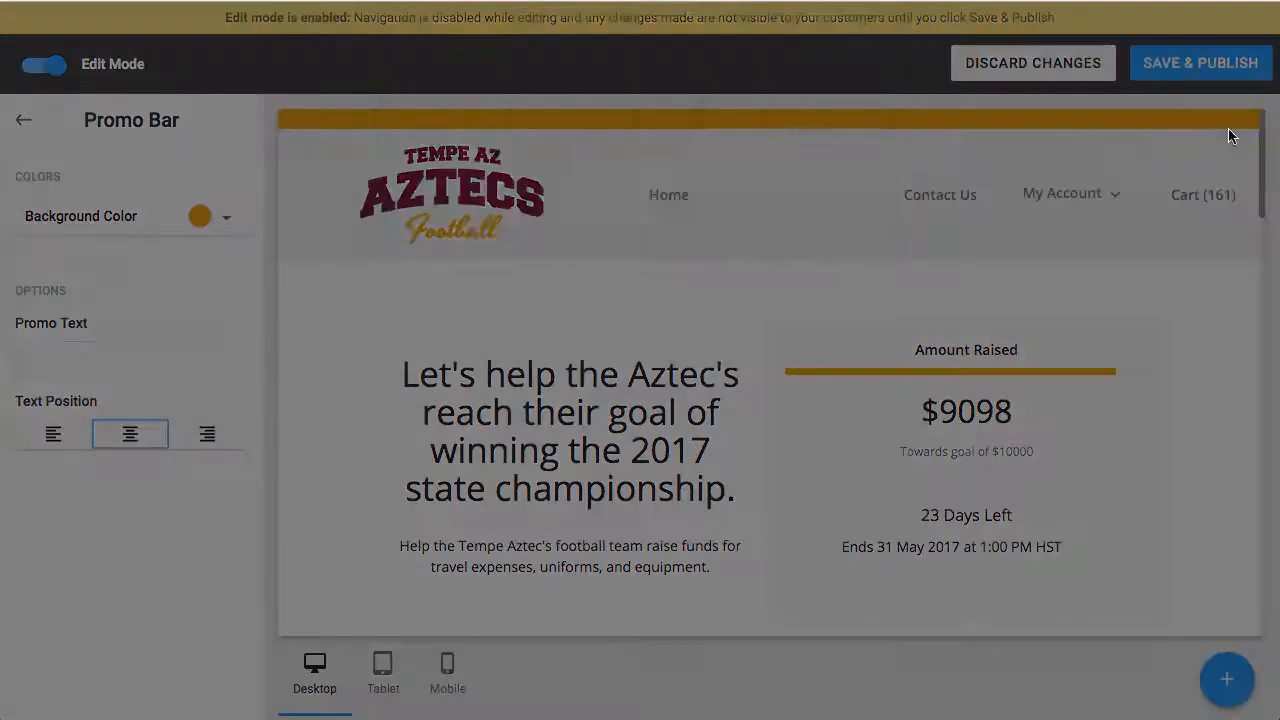
{"action": "left_click", "coordinate": [740, 218]}
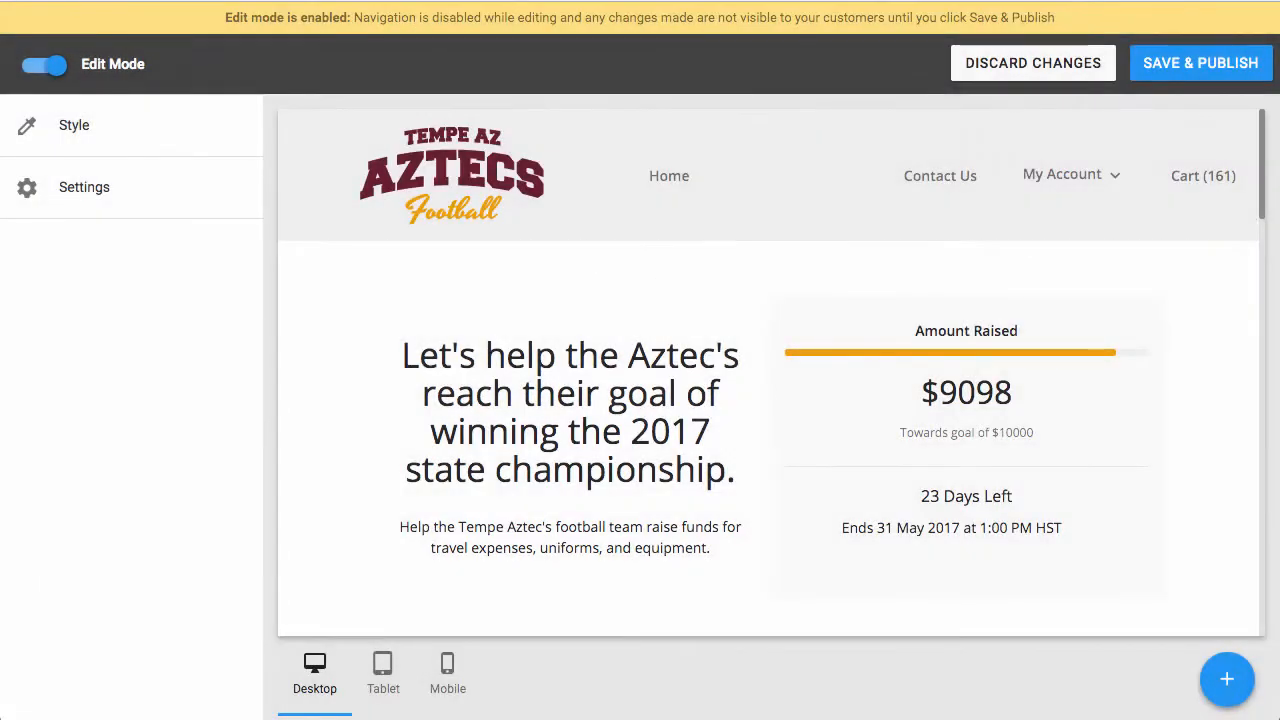
{"action": "left_click", "coordinate": [44, 64]}
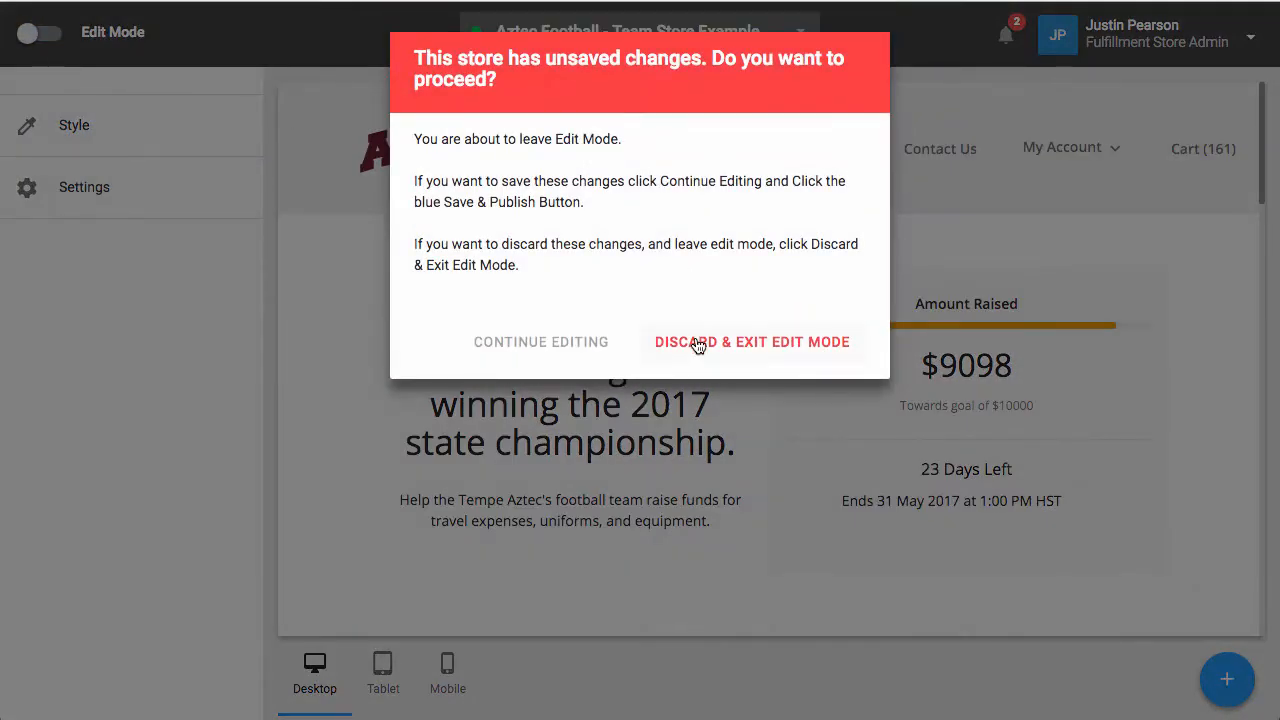
{"action": "left_click", "coordinate": [697, 343]}
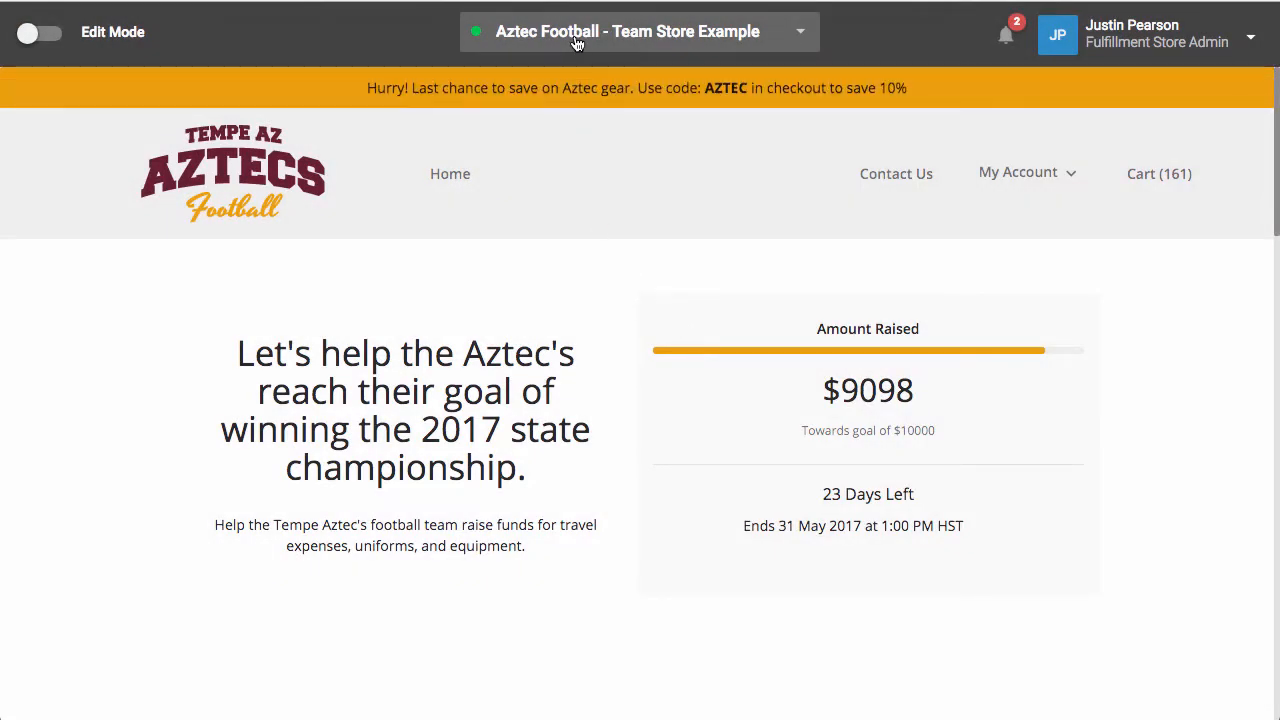
- Enable Edit Mode for the store and delete the existing promo bar, confirming its removal
{"action": "left_click", "coordinate": [40, 35]}
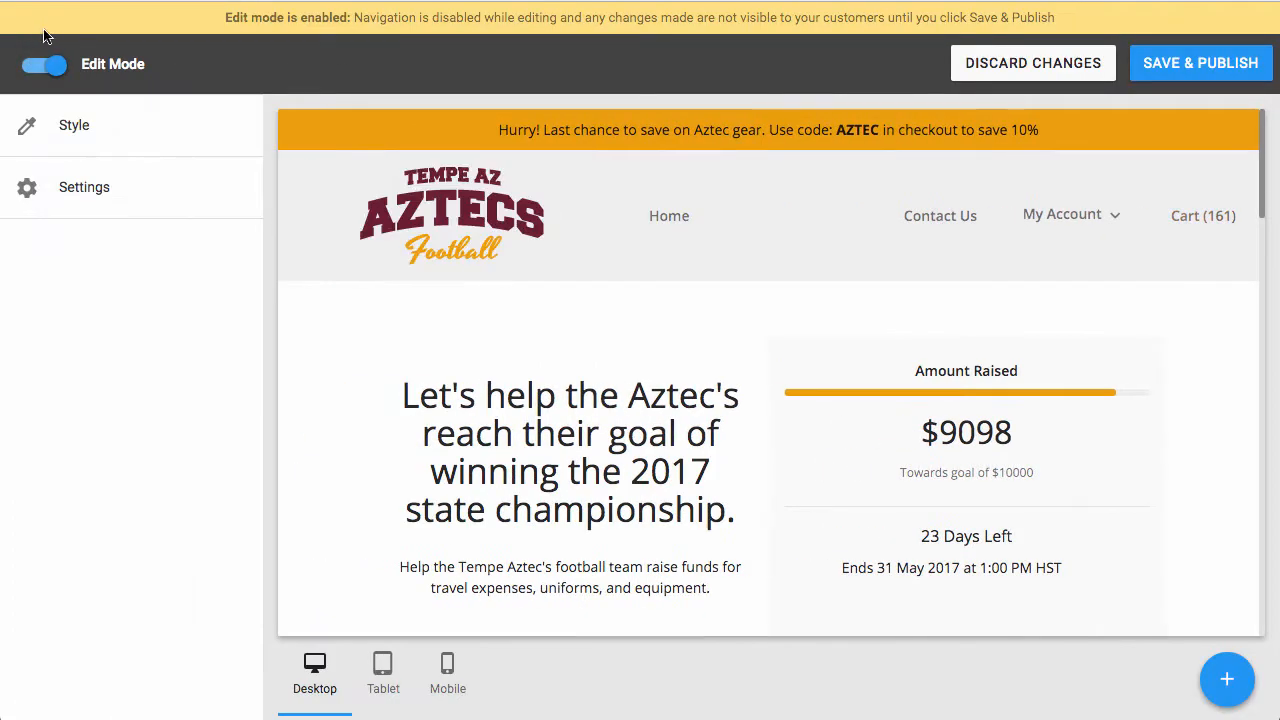
{"action": "left_click", "coordinate": [1228, 138]}
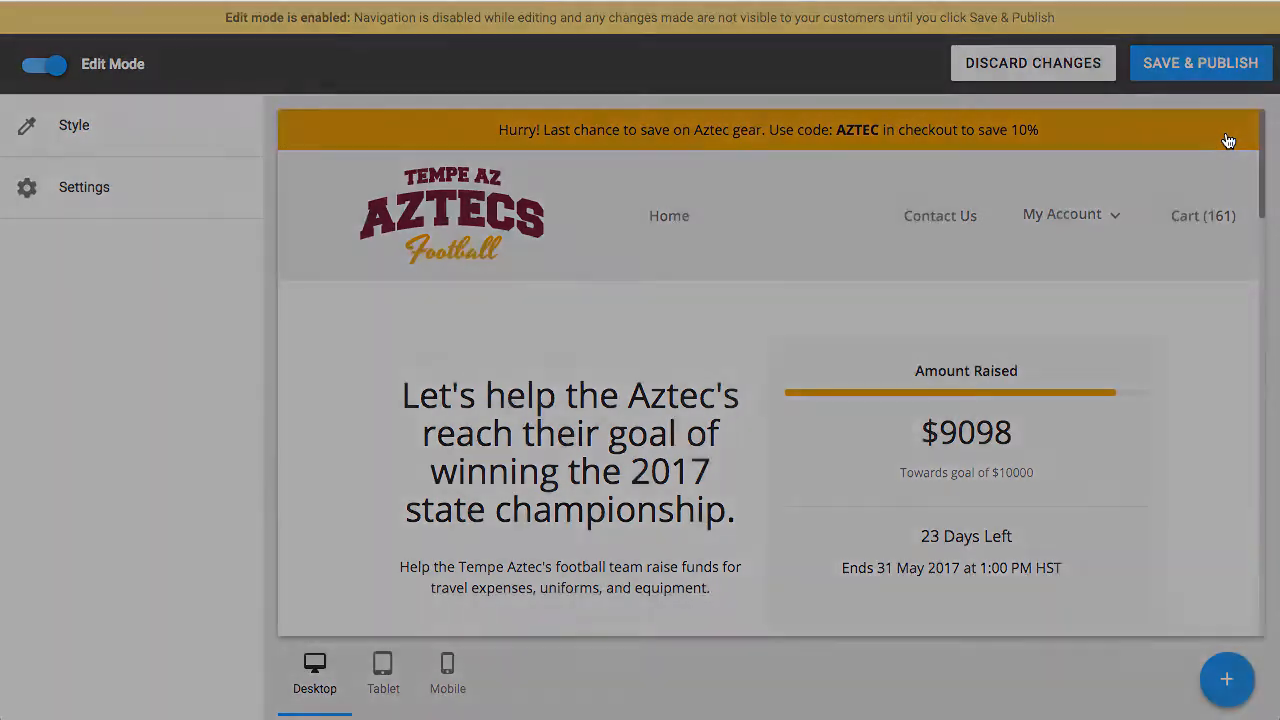
{"action": "left_click", "coordinate": [686, 228]}
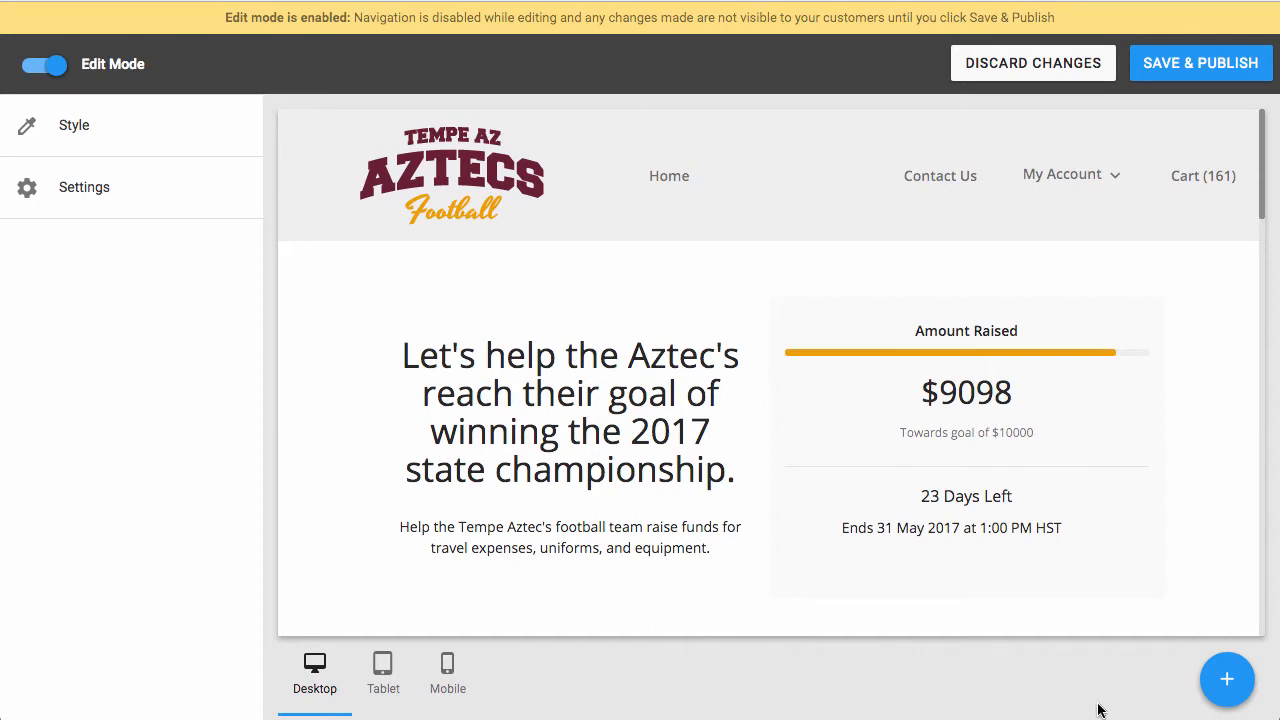
- Add the Promo Bar component with Layout 1, starting from scratch with default settings
{"action": "left_click", "coordinate": [1226, 681]}
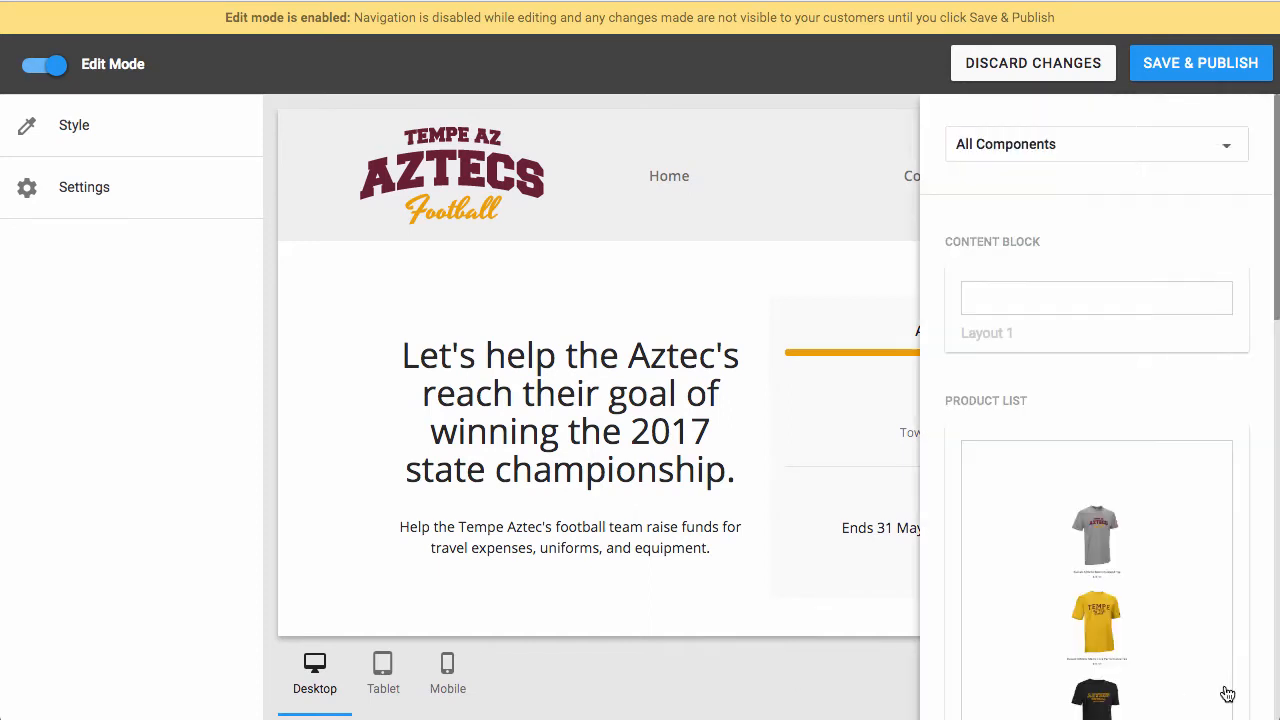
{"action": "left_click", "coordinate": [1228, 148]}
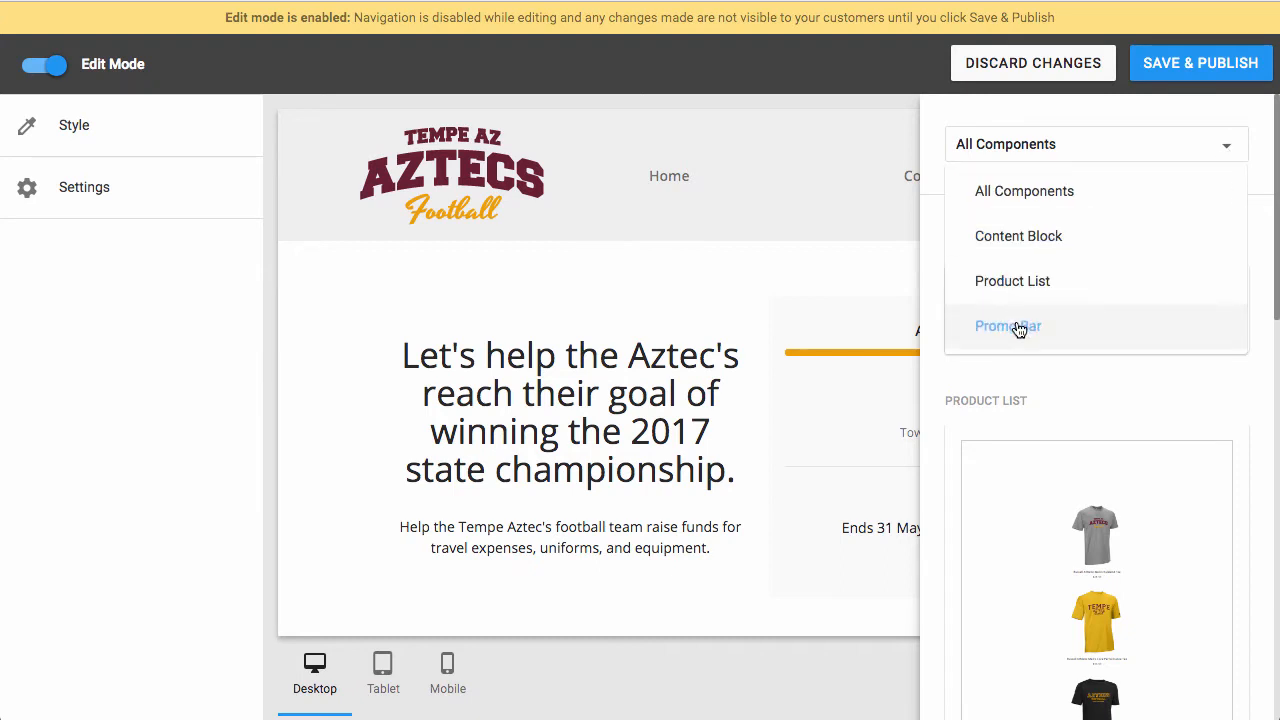
{"action": "left_click", "coordinate": [1057, 333]}
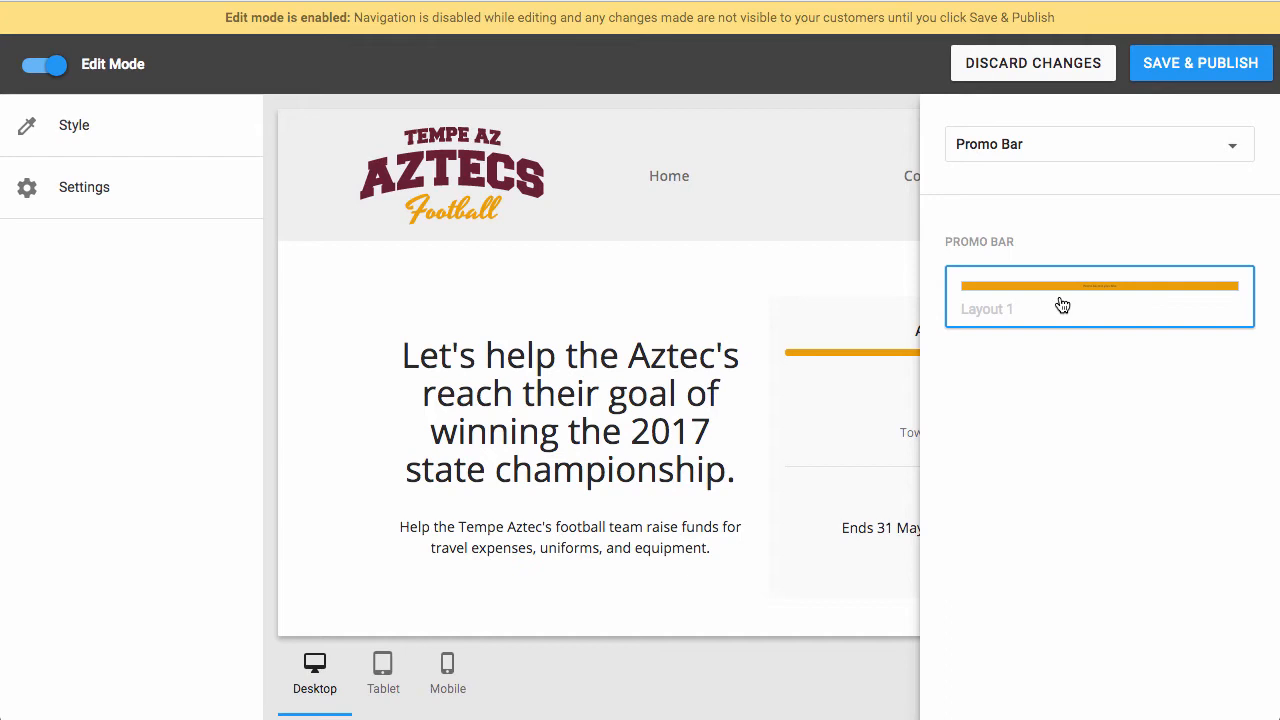
{"action": "left_click", "coordinate": [1019, 298]}
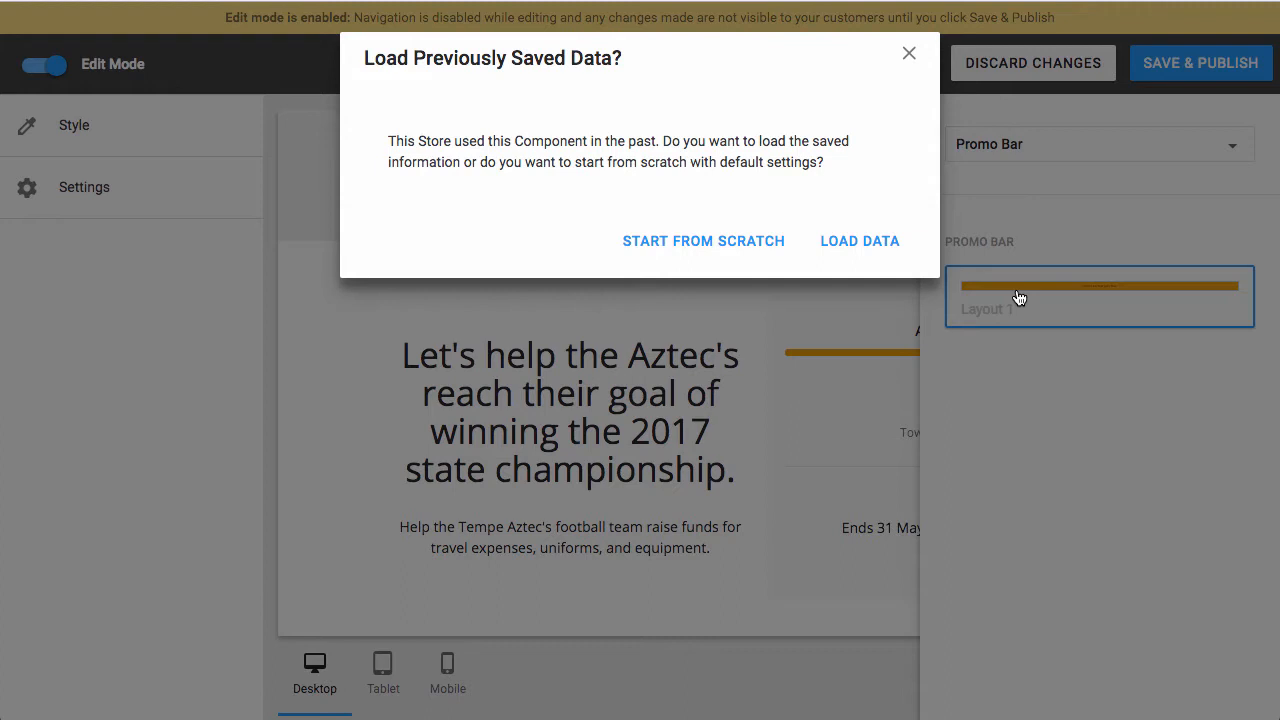
{"action": "left_click", "coordinate": [705, 243]}
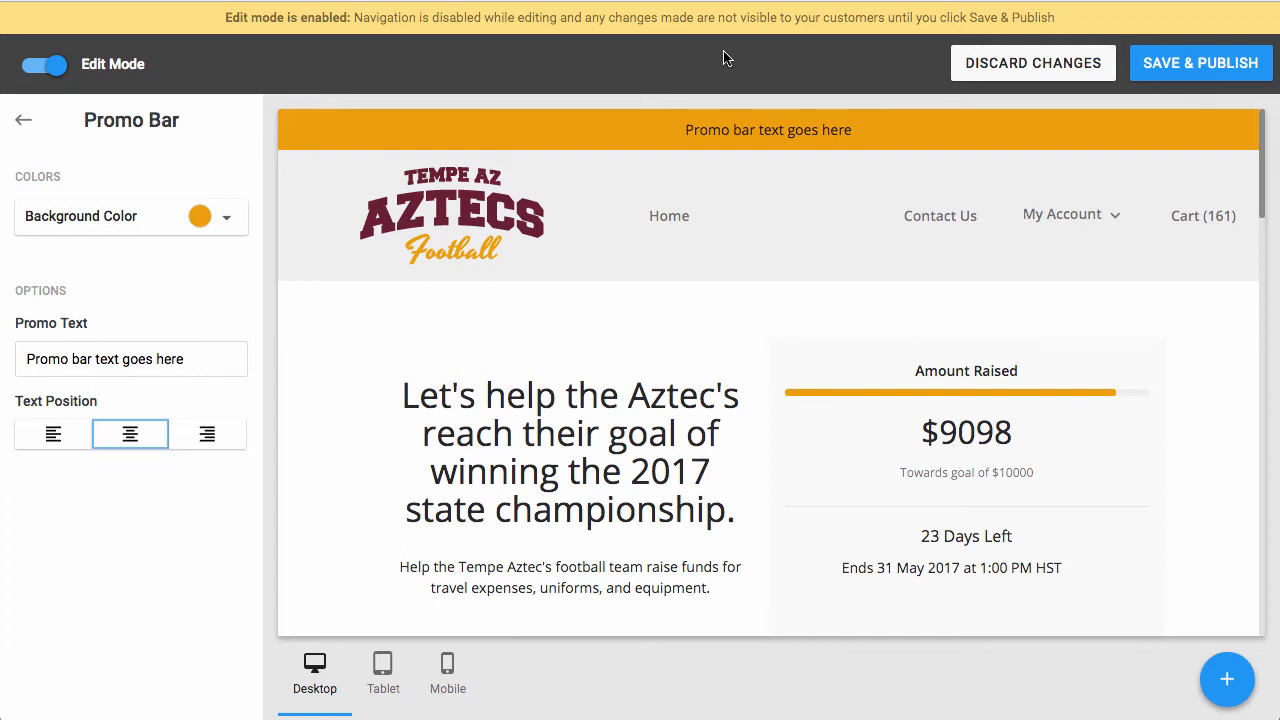
- Compare the promo bar's background color options with the store style's Button & Accent Color
{"action": "left_click", "coordinate": [125, 218]}
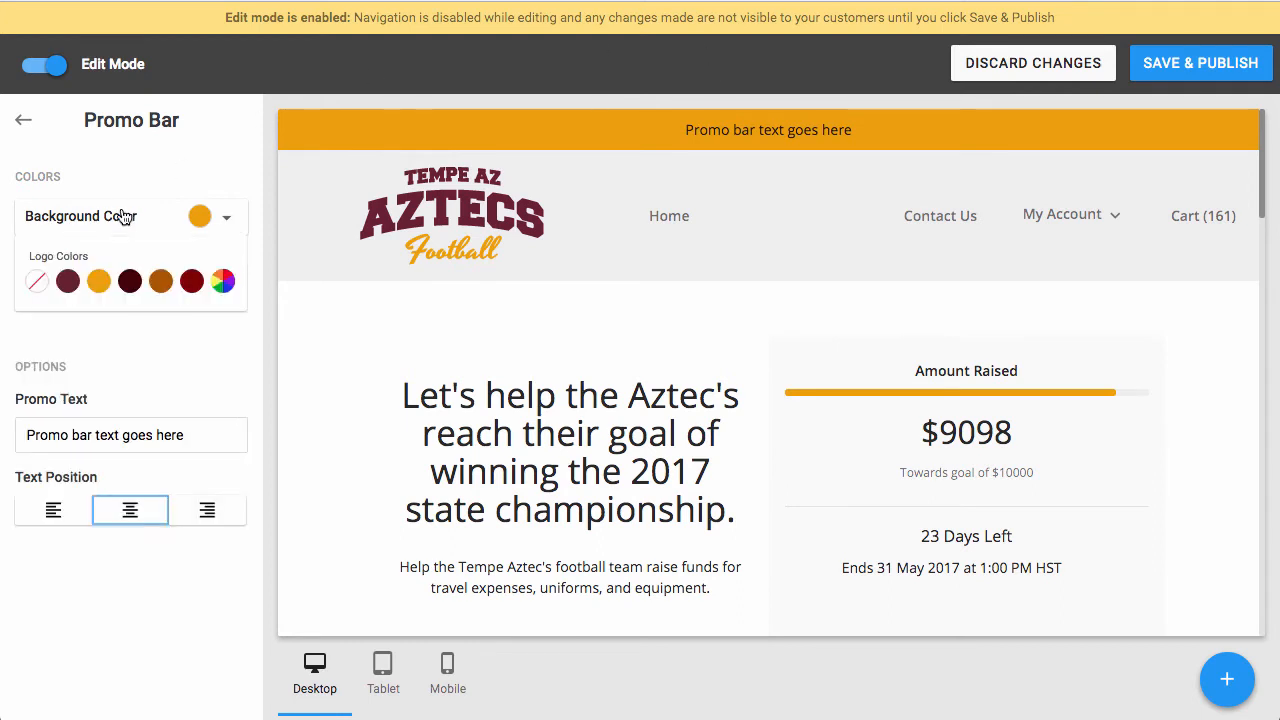
{"action": "left_click", "coordinate": [24, 121]}
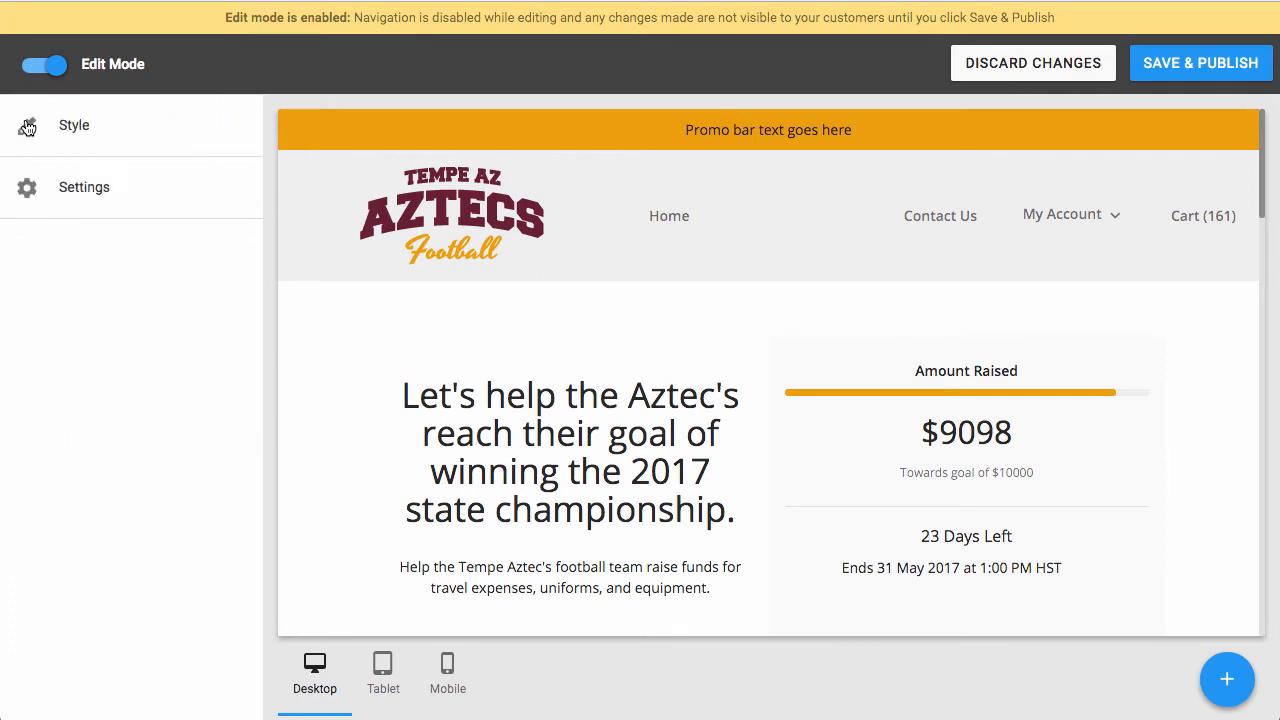
{"action": "left_click", "coordinate": [106, 126]}
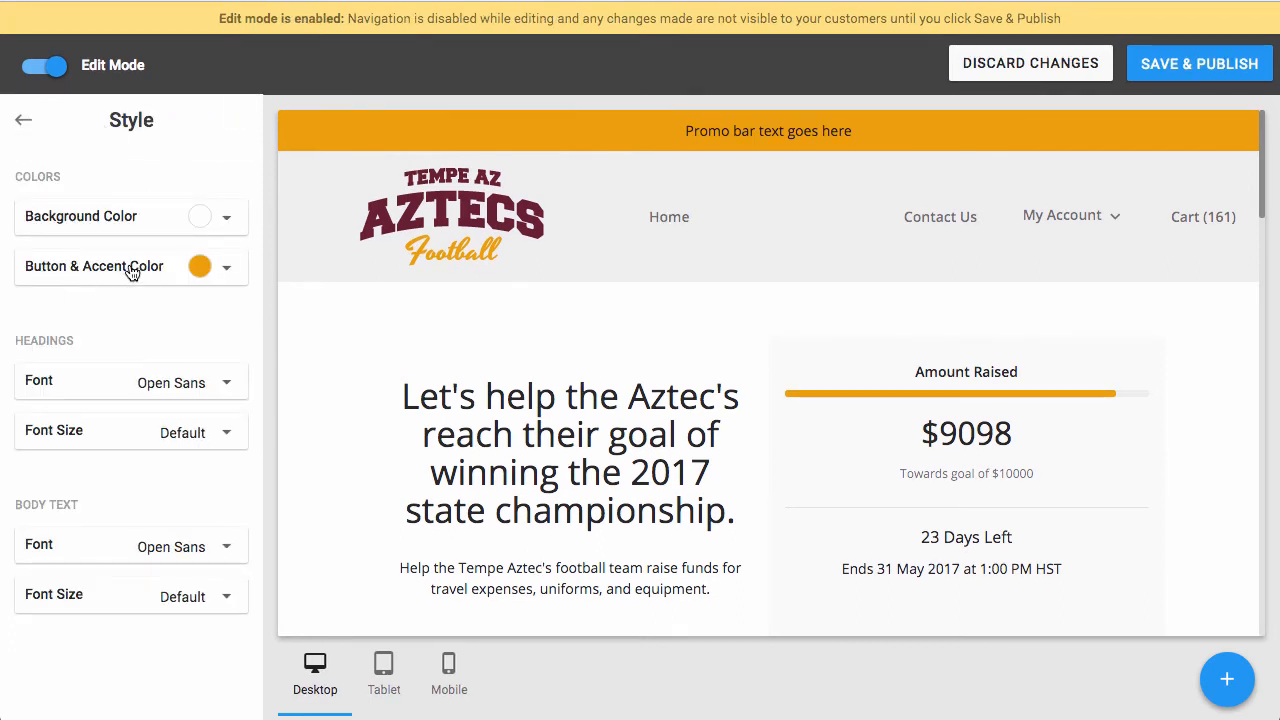
{"action": "left_click", "coordinate": [164, 272]}
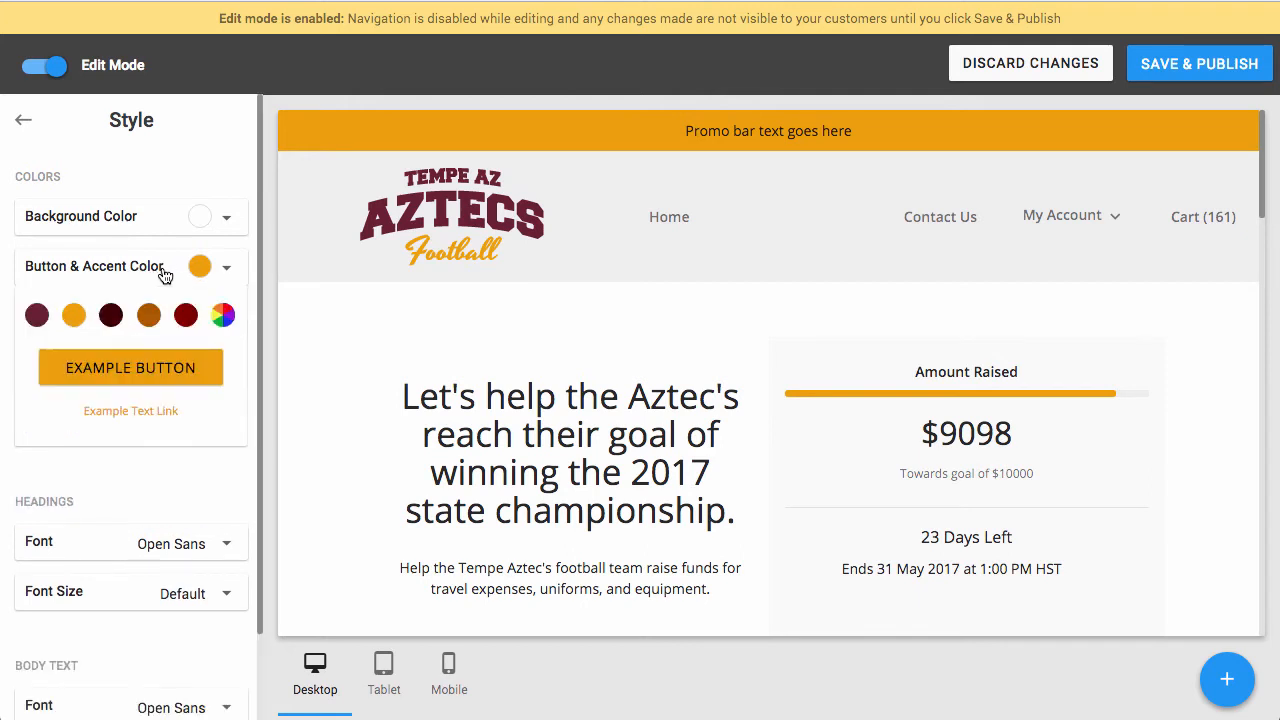
{"action": "left_click", "coordinate": [23, 122]}
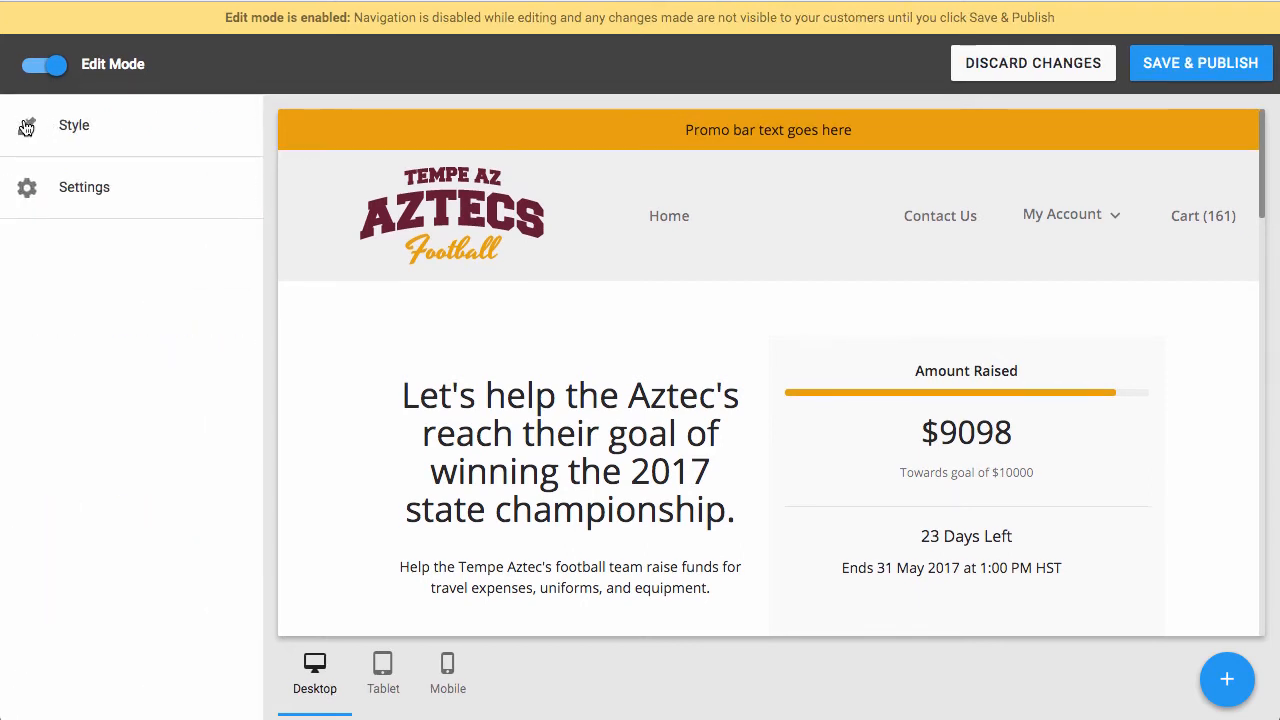
- Reopen the new promo bar for editing
{"action": "mouse_move", "coordinate": [754, 134]}
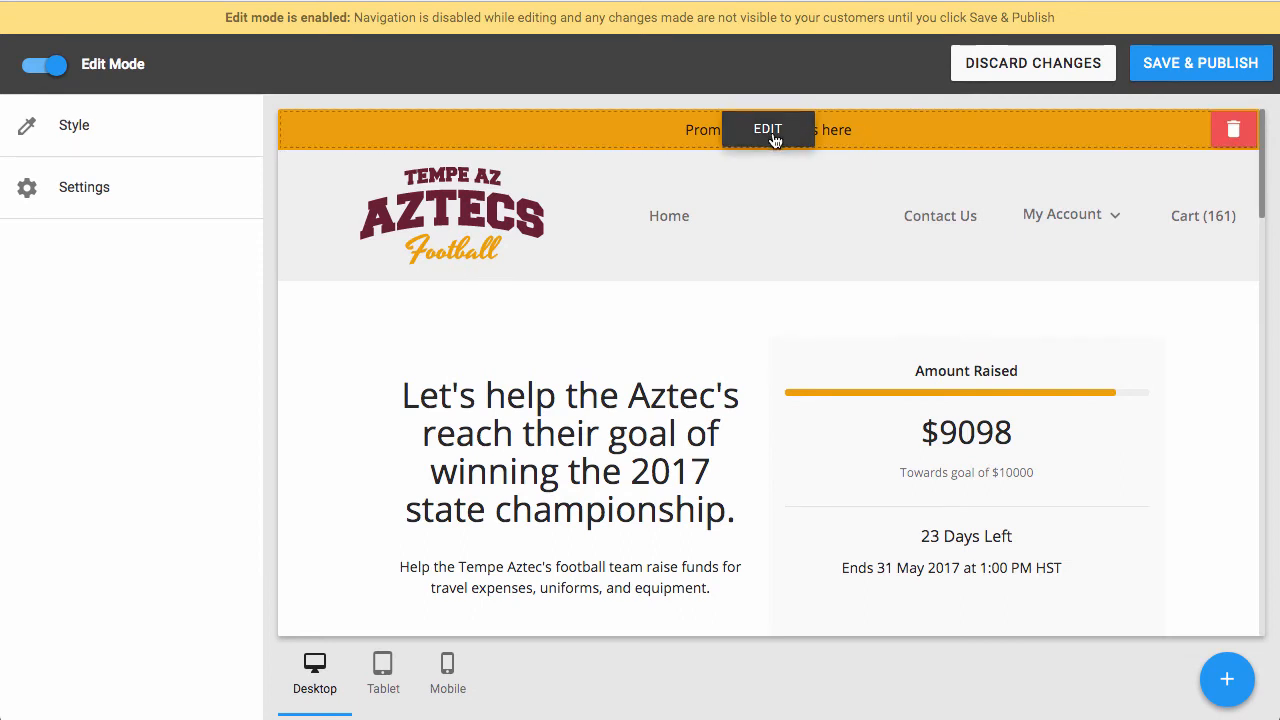
{"action": "mouse_move", "coordinate": [1234, 126]}
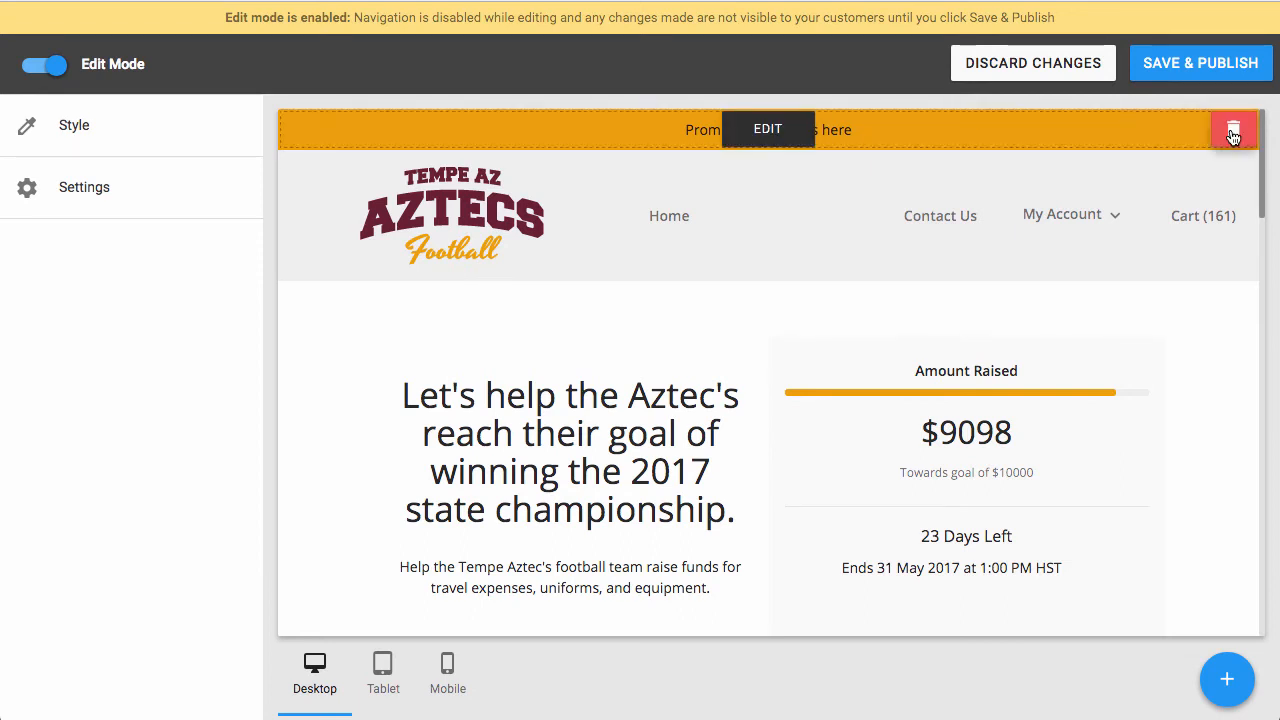
{"action": "left_click", "coordinate": [789, 141]}
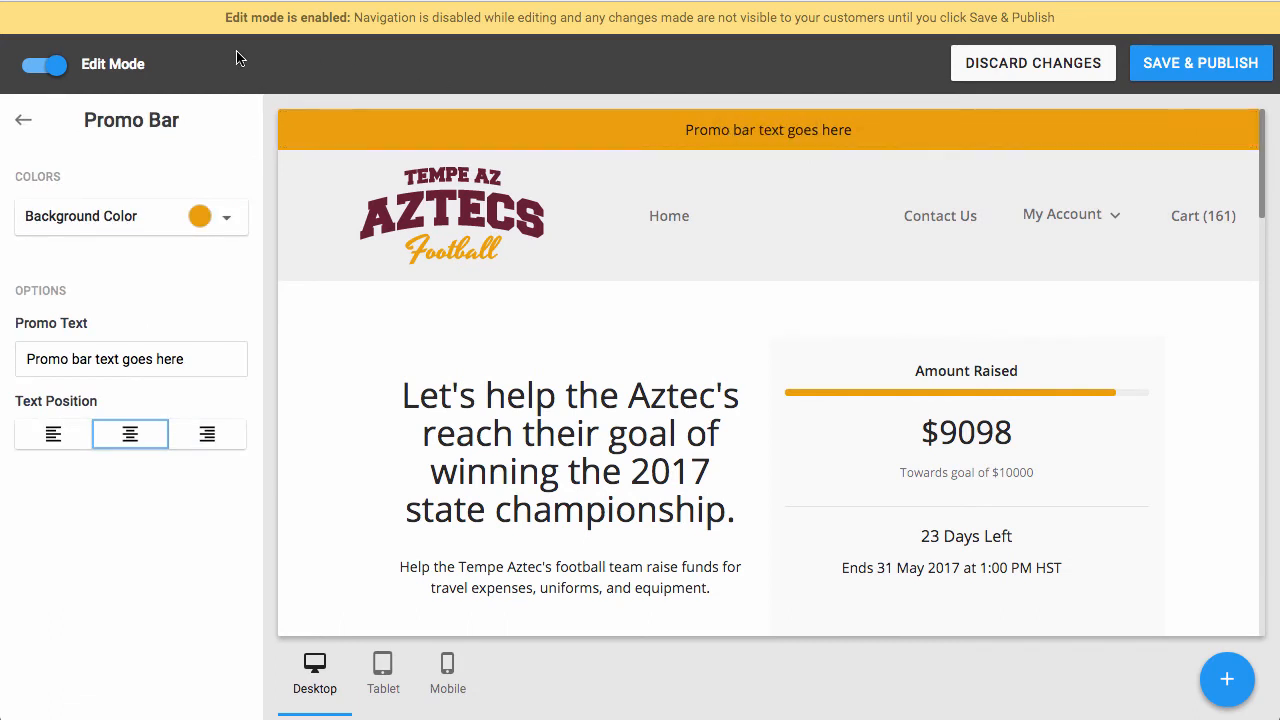
- Try the maroon logo color #682034 and a custom black as the promo bar's background
{"action": "left_click", "coordinate": [111, 219]}
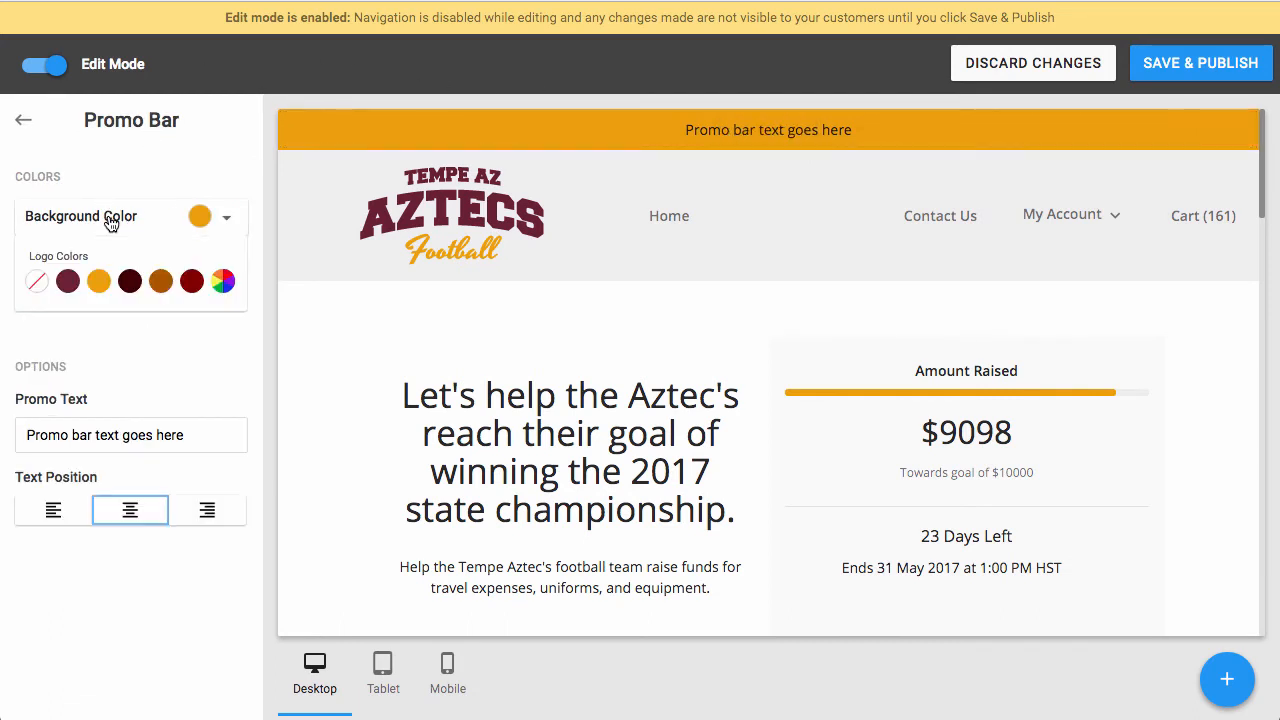
{"action": "left_click", "coordinate": [68, 284]}
{"action": "left_click", "coordinate": [224, 284]}
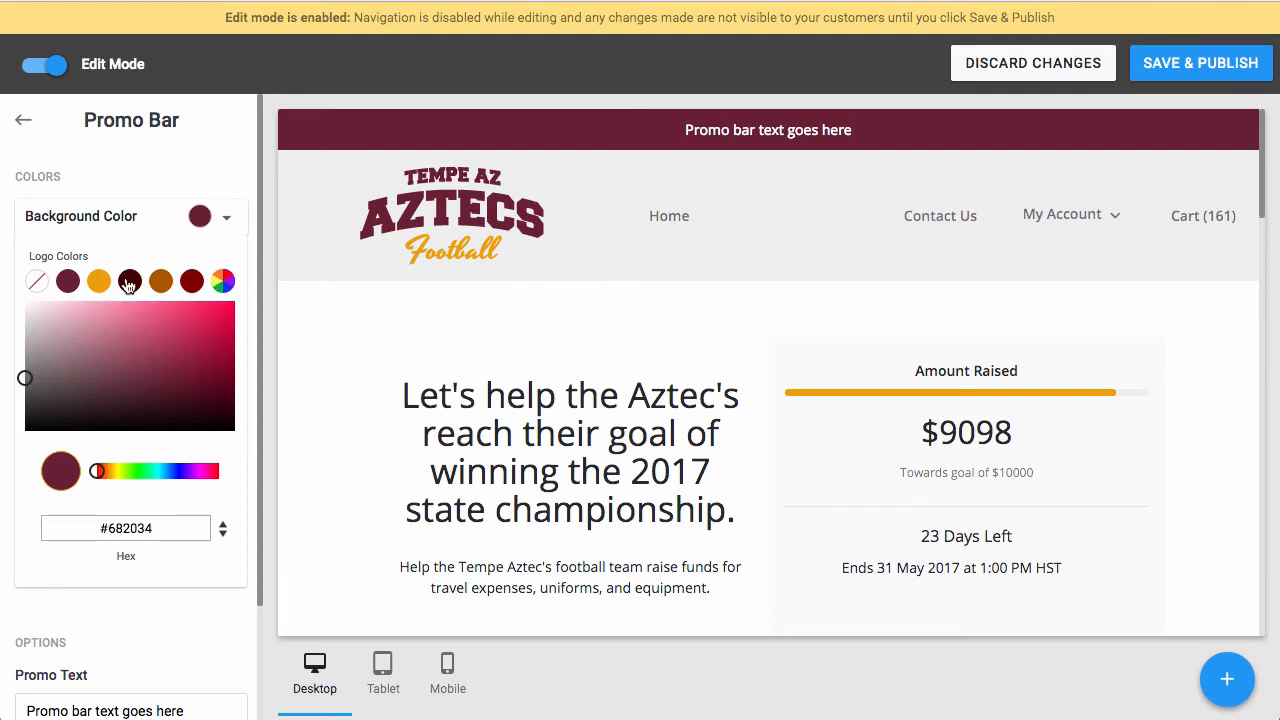
{"action": "left_click_drag", "start_coordinate": [203, 390], "coordinate": [260, 449]}
{"action": "left_click", "coordinate": [257, 449]}
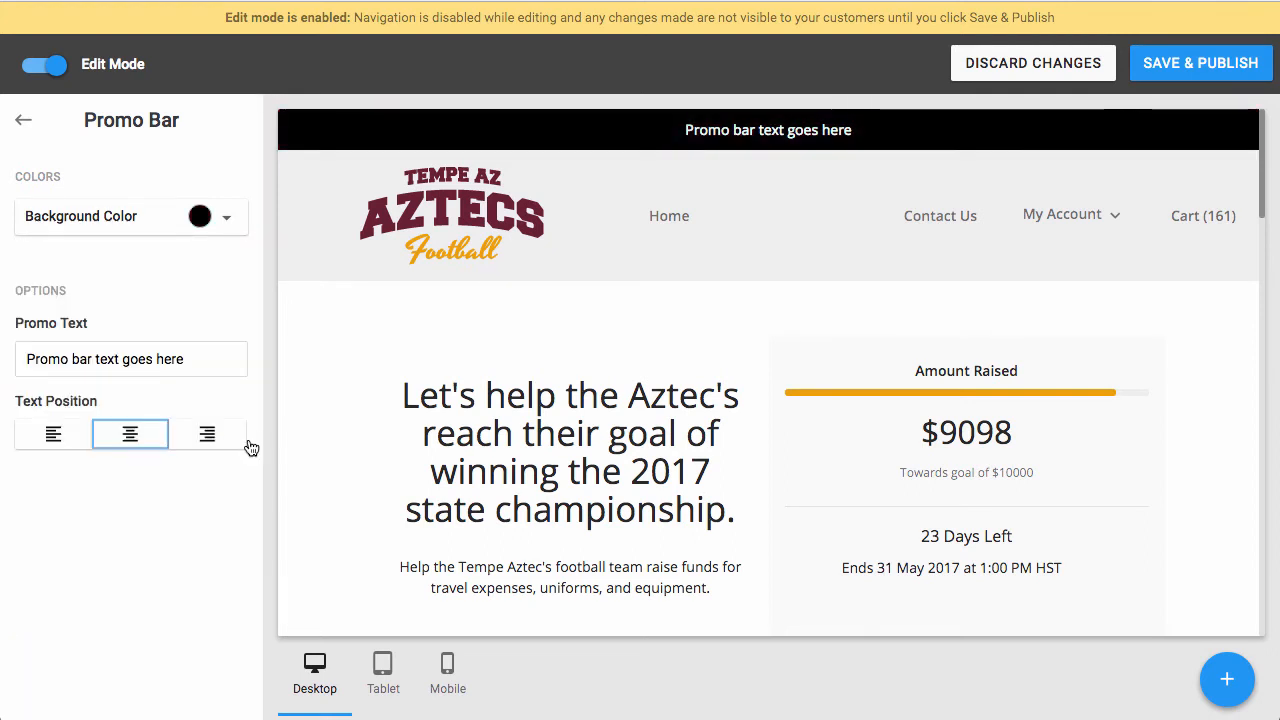
- Set the promo bar's background color to the orange logo color #ec9f0b
{"action": "left_click", "coordinate": [128, 226]}
{"action": "left_click", "coordinate": [99, 284]}
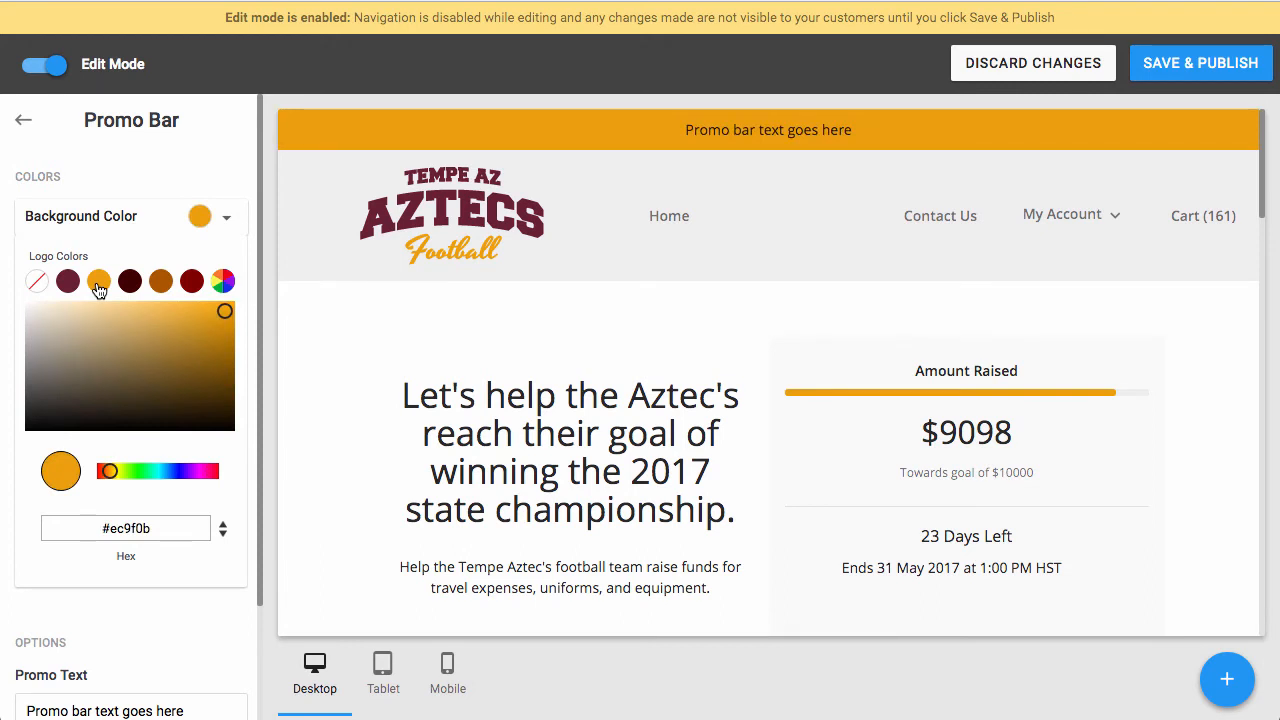
{"action": "left_click", "coordinate": [128, 216]}
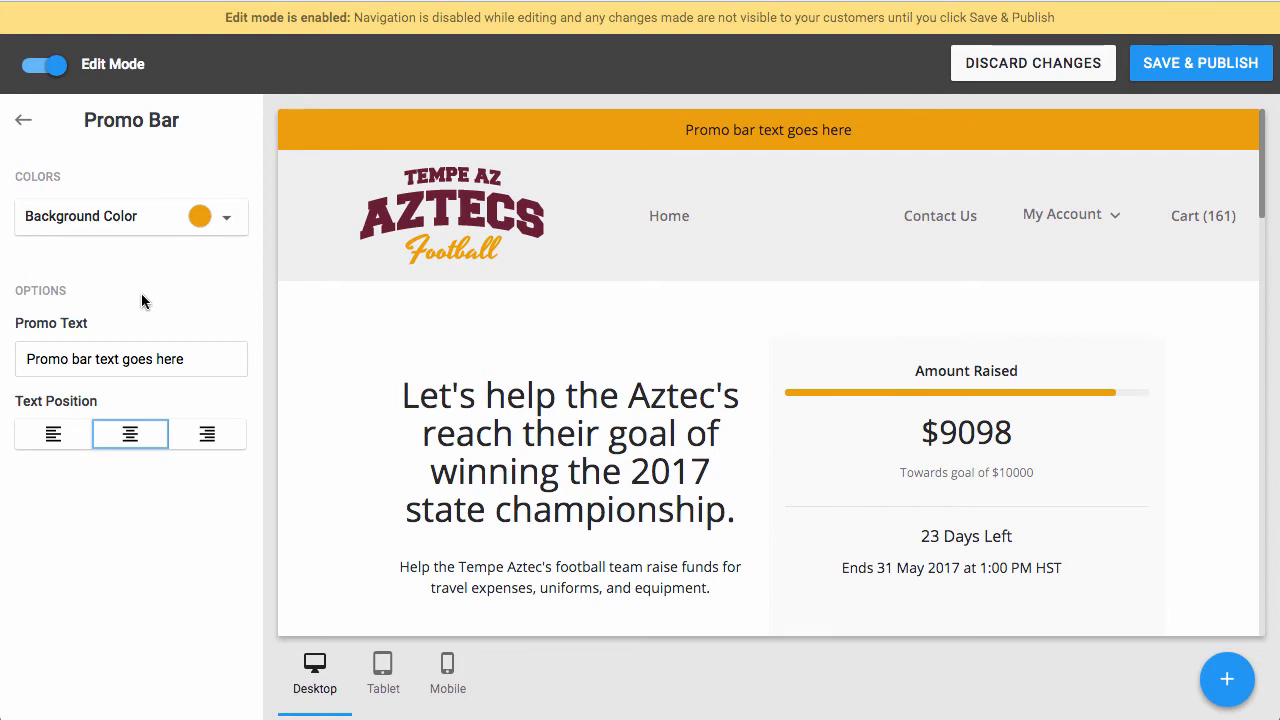
- Set the promo text to "Hurry! Last chance to save on Aztec gear. Use code: <b>AZTEC</b> in checkout to save 10%"
{"action": "triple_click", "coordinate": [123, 358]}
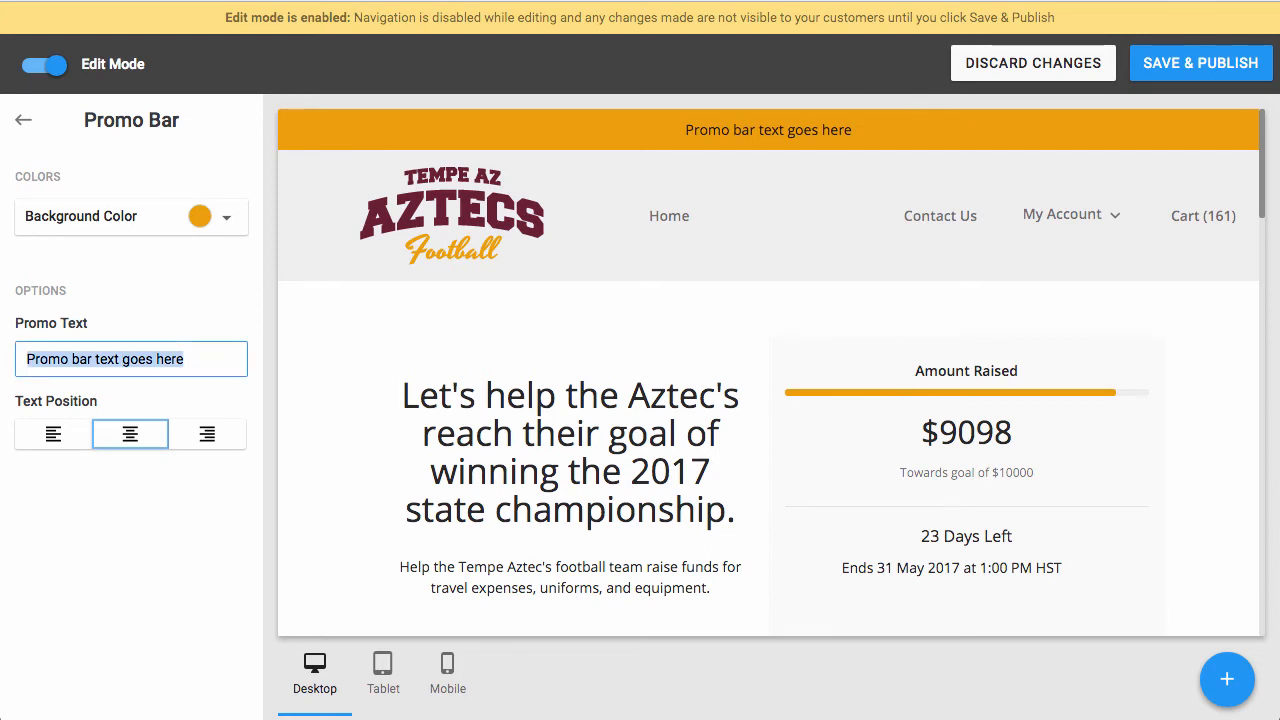
{"action": "type", "text": "Hurry! Last chance to save on Aztec gear. Use code: <b>AZTEC</b> in checkout to save 10%"}
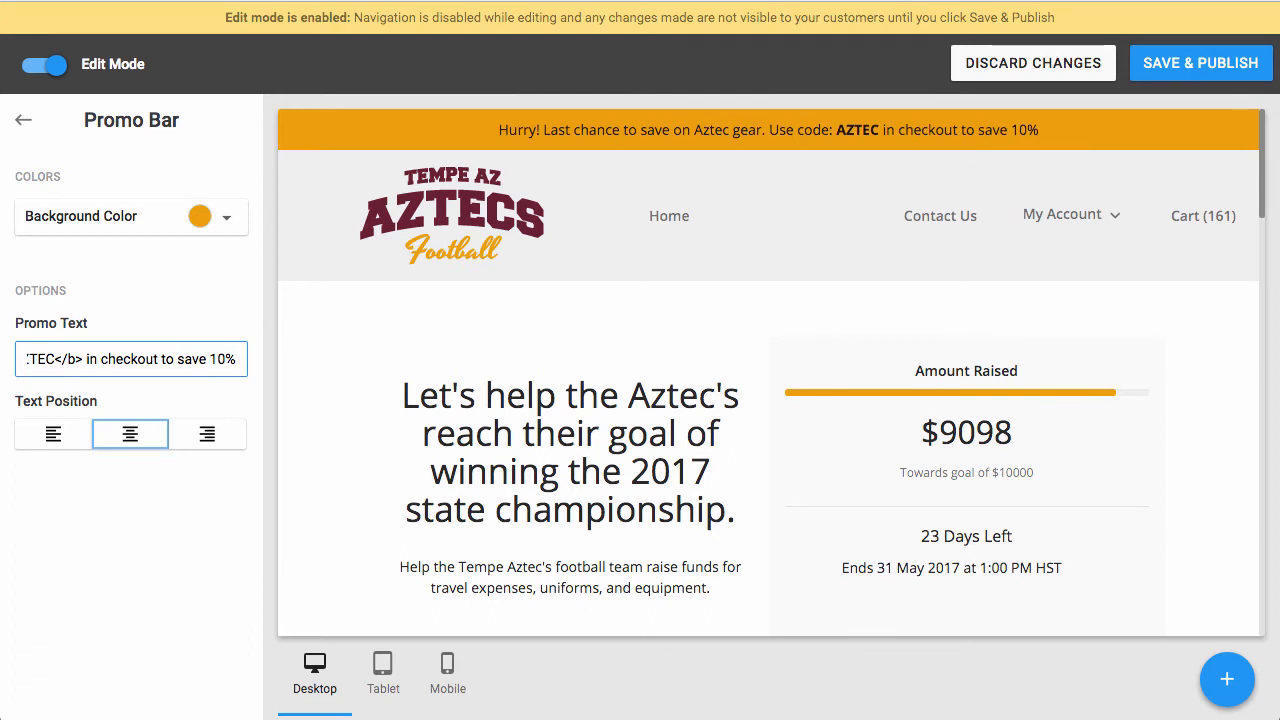
- Leave the promo text field and review the storefront page from the promo bar down to the product section
{"action": "left_click", "coordinate": [84, 293]}
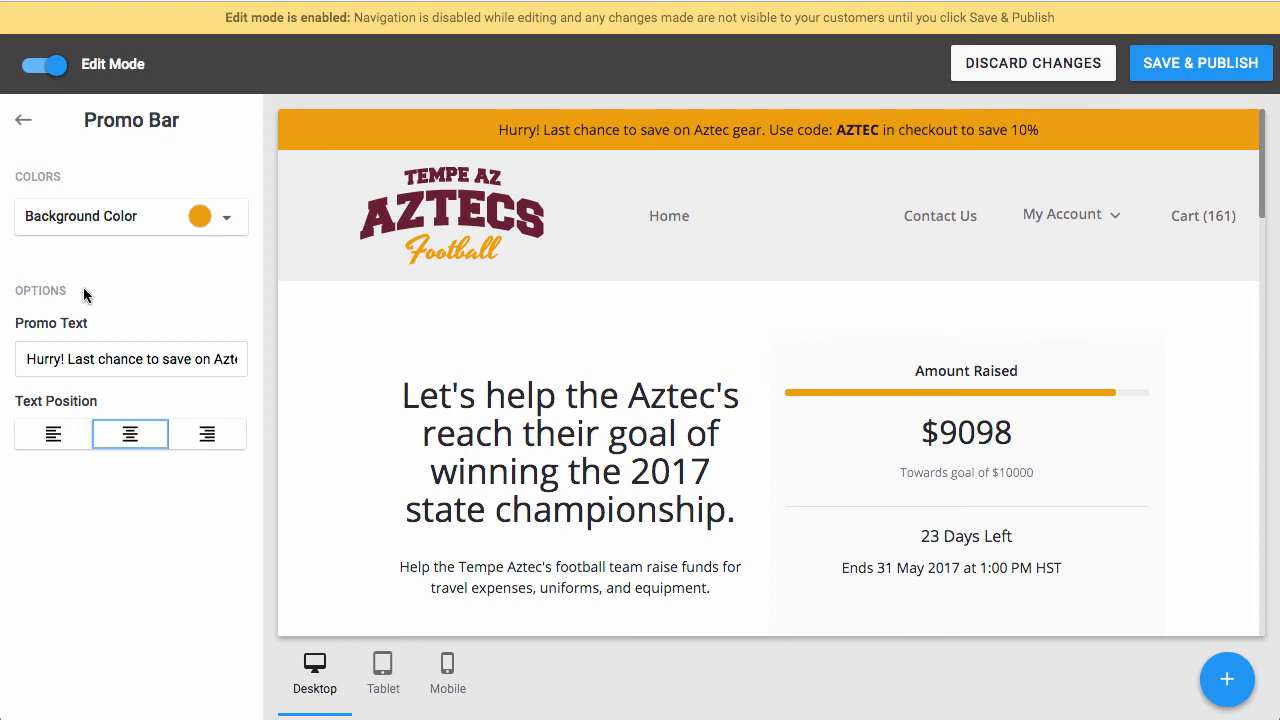
{"action": "scroll", "coordinate": [340, 328], "scroll_direction": "down", "scroll_amount": 1}
{"action": "scroll", "coordinate": [340, 333], "scroll_direction": "down", "scroll_amount": 5}
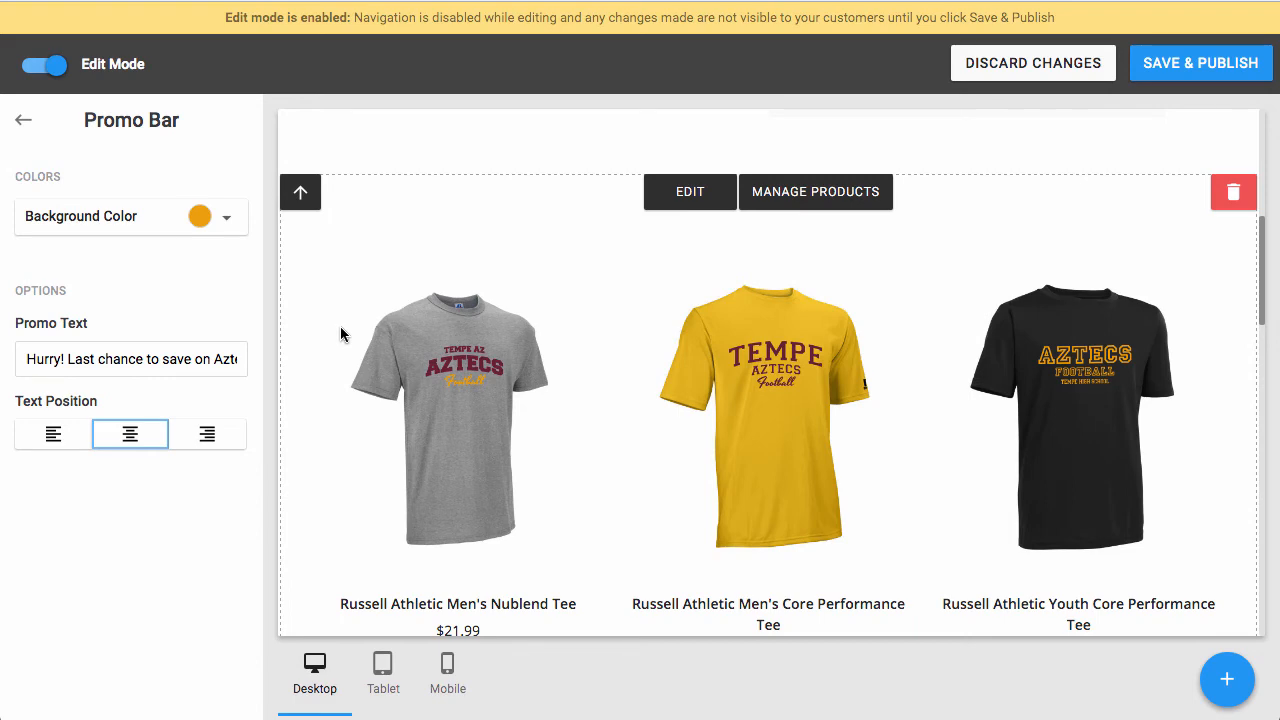
{"action": "scroll", "coordinate": [340, 327], "scroll_direction": "up", "scroll_amount": 6}
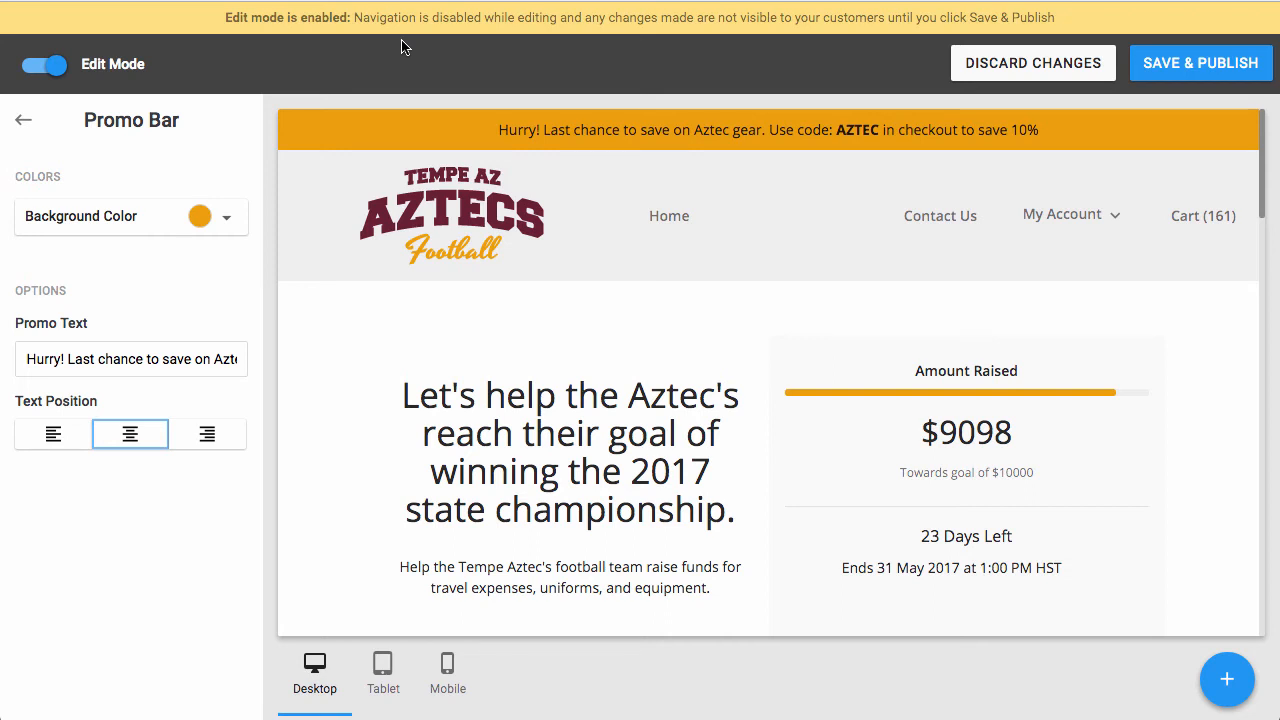
- Look over the store's global Style settings for colors, headings and body text fonts
{"action": "left_click", "coordinate": [17, 126]}
{"action": "left_click", "coordinate": [89, 134]}
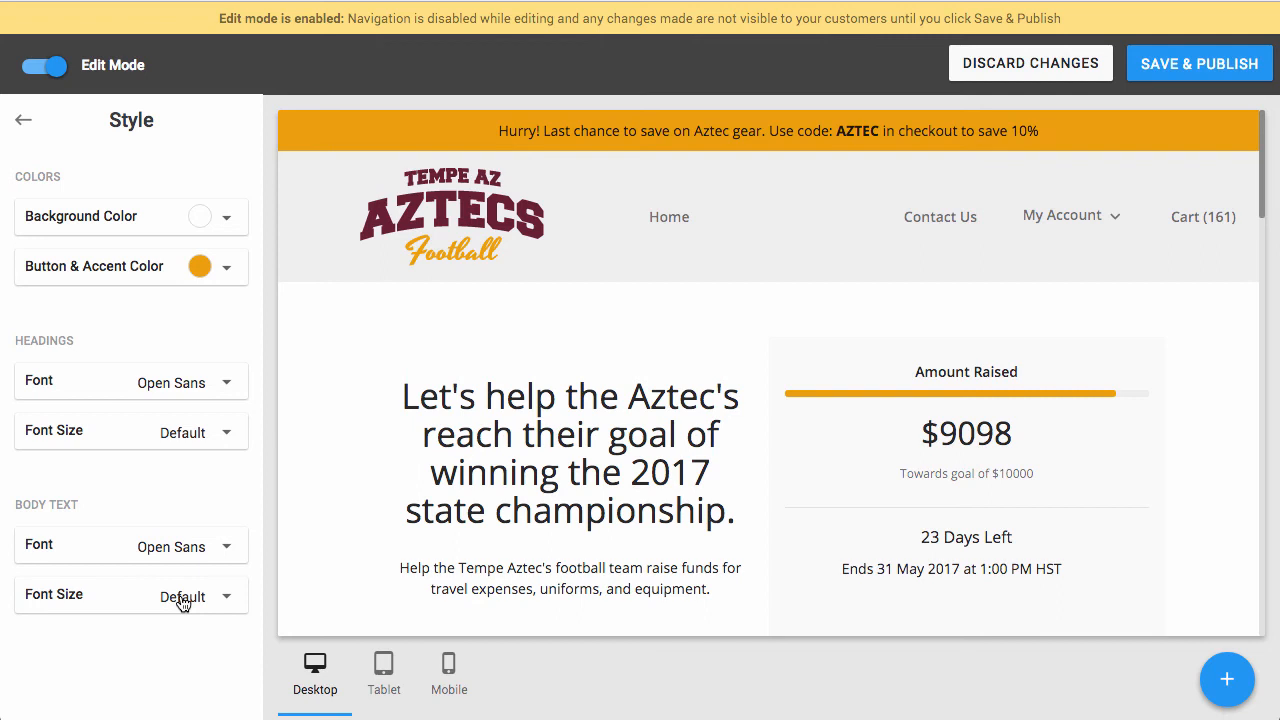
{"action": "left_click", "coordinate": [23, 119]}
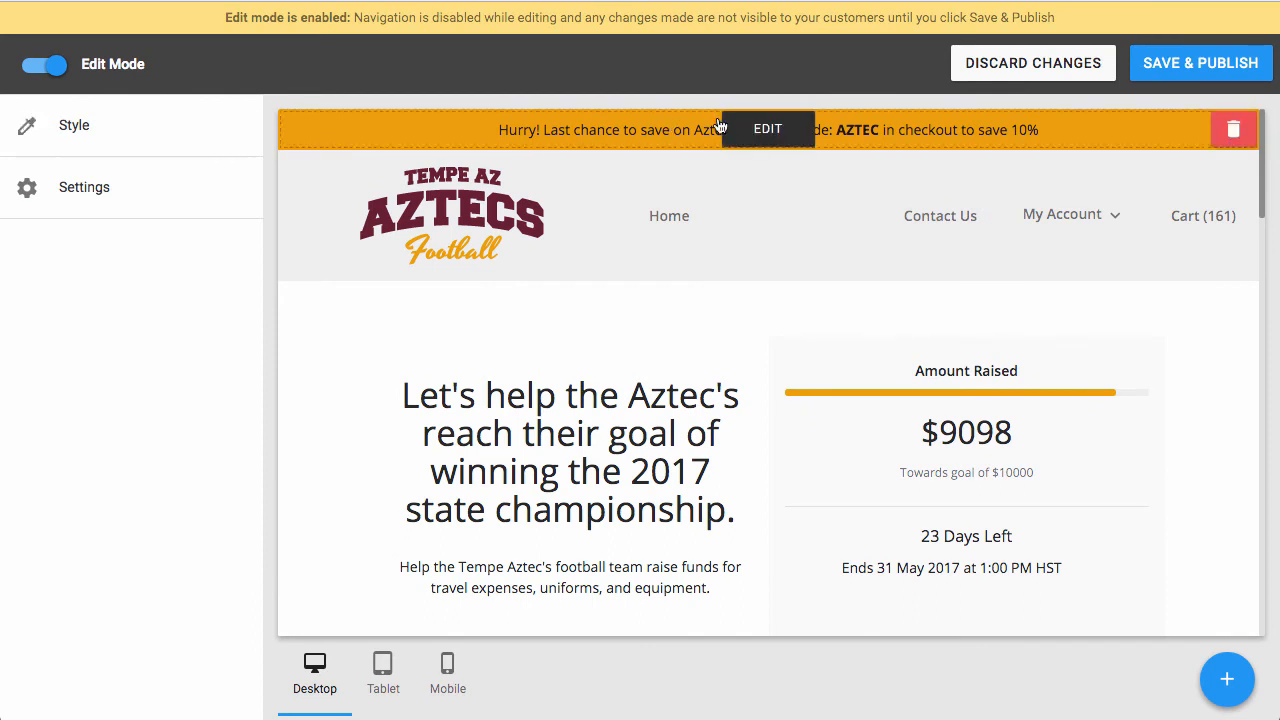
- Reopen the promo bar for editing, try its text left-aligned and right-aligned, and set it back to centered
{"action": "left_click", "coordinate": [762, 131]}
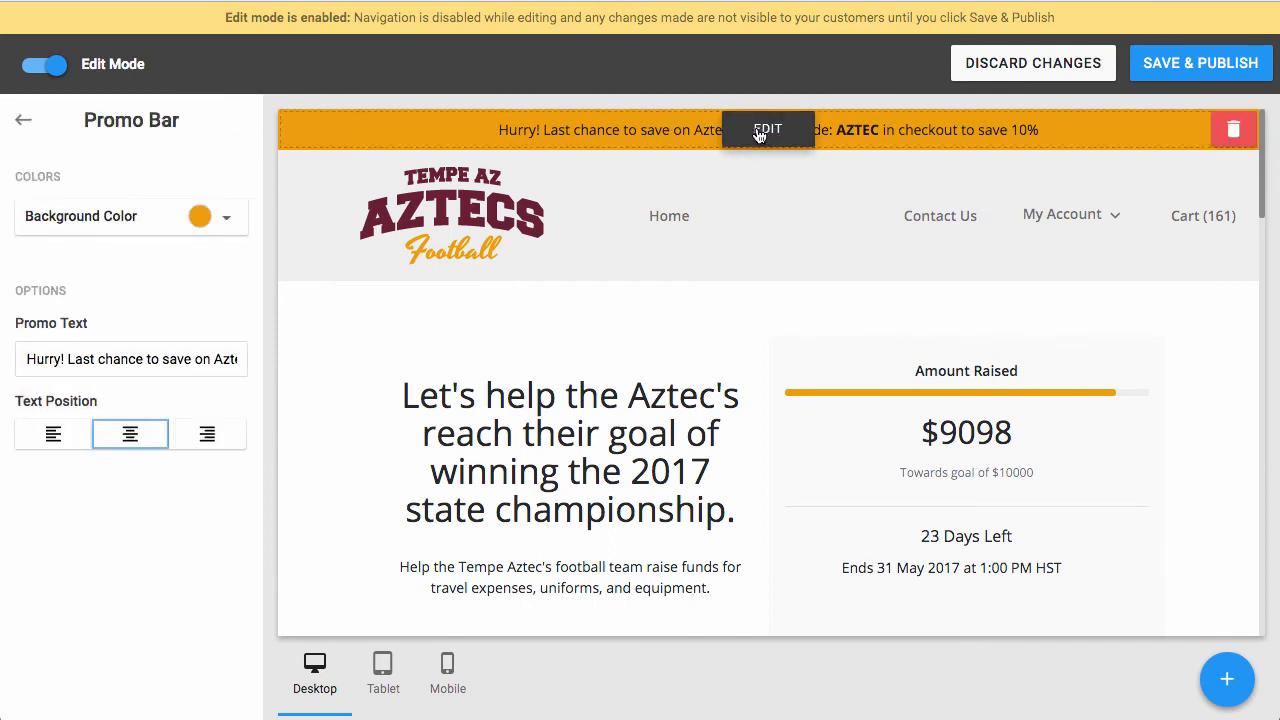
{"action": "left_click", "coordinate": [57, 438]}
{"action": "left_click", "coordinate": [126, 440]}
{"action": "left_click", "coordinate": [207, 438]}
{"action": "left_click", "coordinate": [130, 440]}
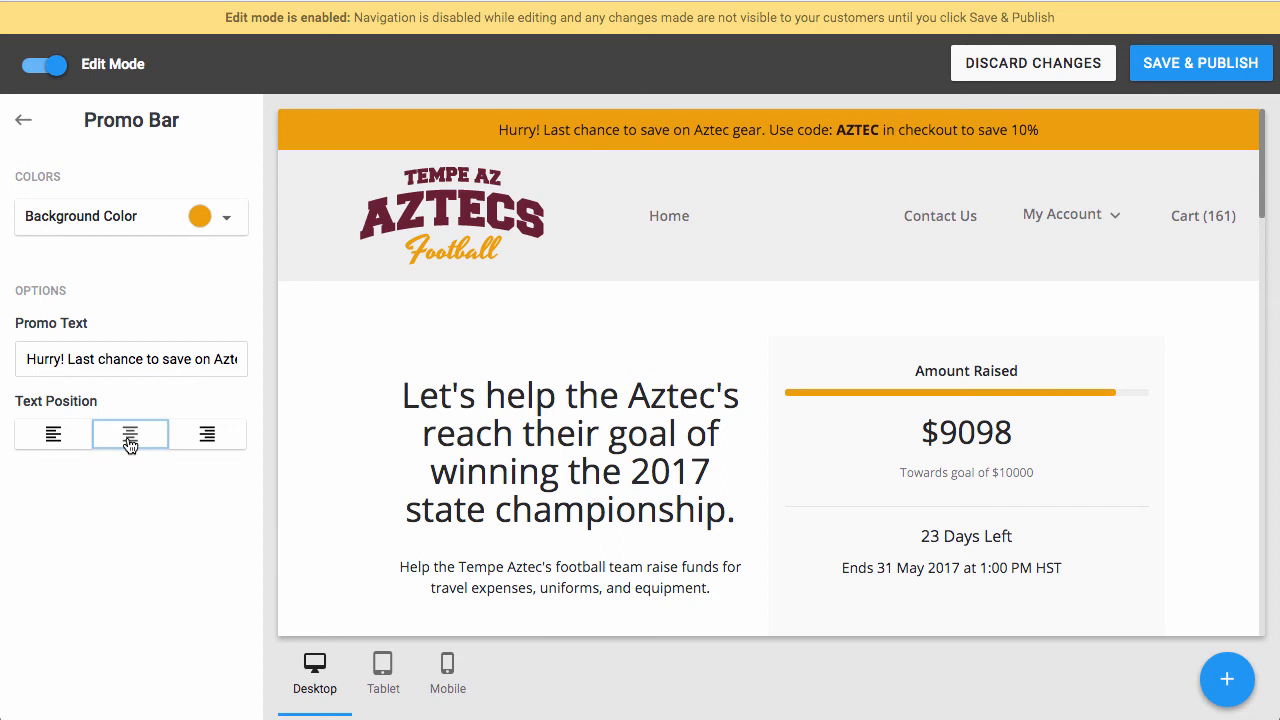
- Preview the store with its promo bar in the tablet and mobile layouts and return to the desktop layout
{"action": "left_click", "coordinate": [383, 680]}
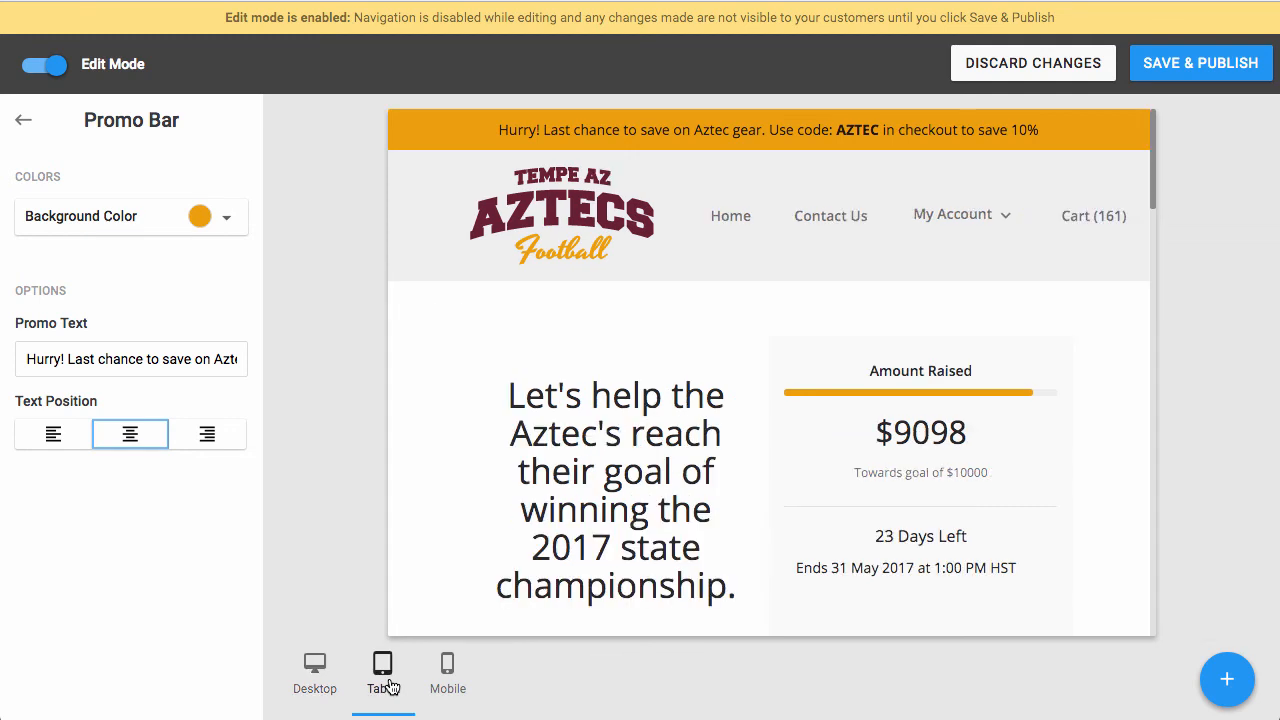
{"action": "left_click", "coordinate": [449, 684]}
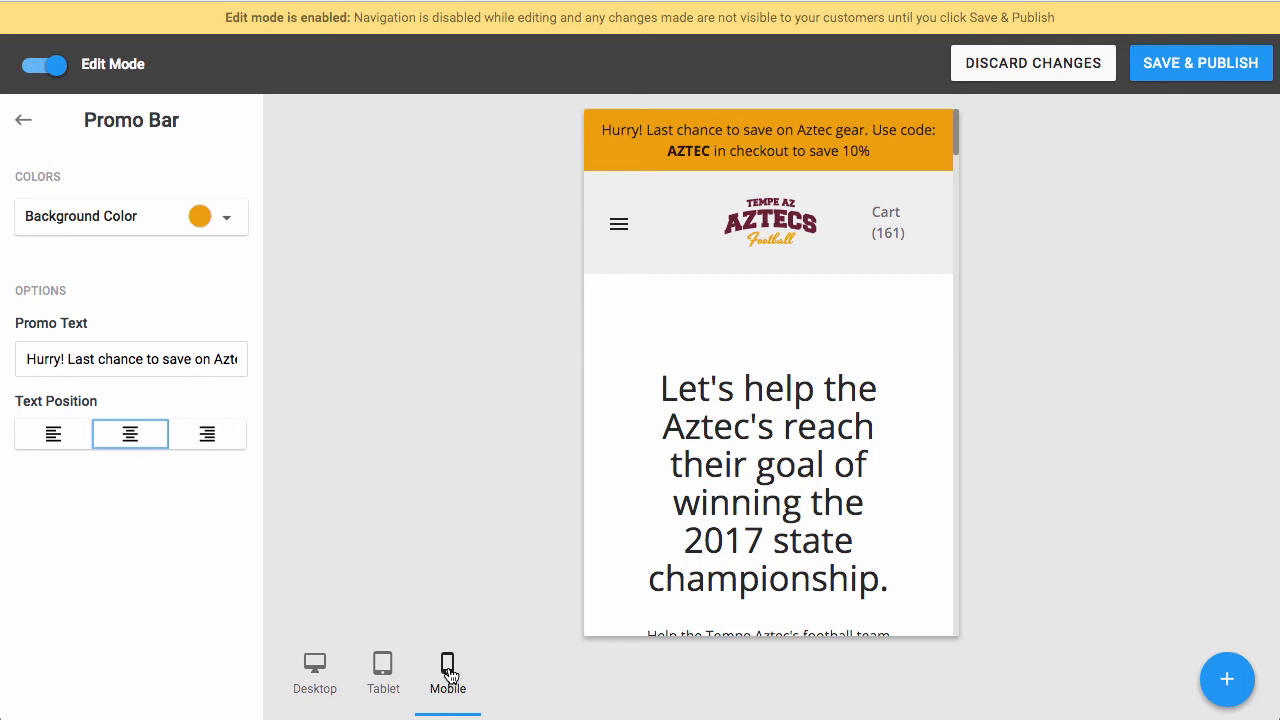
{"action": "left_click", "coordinate": [314, 668]}
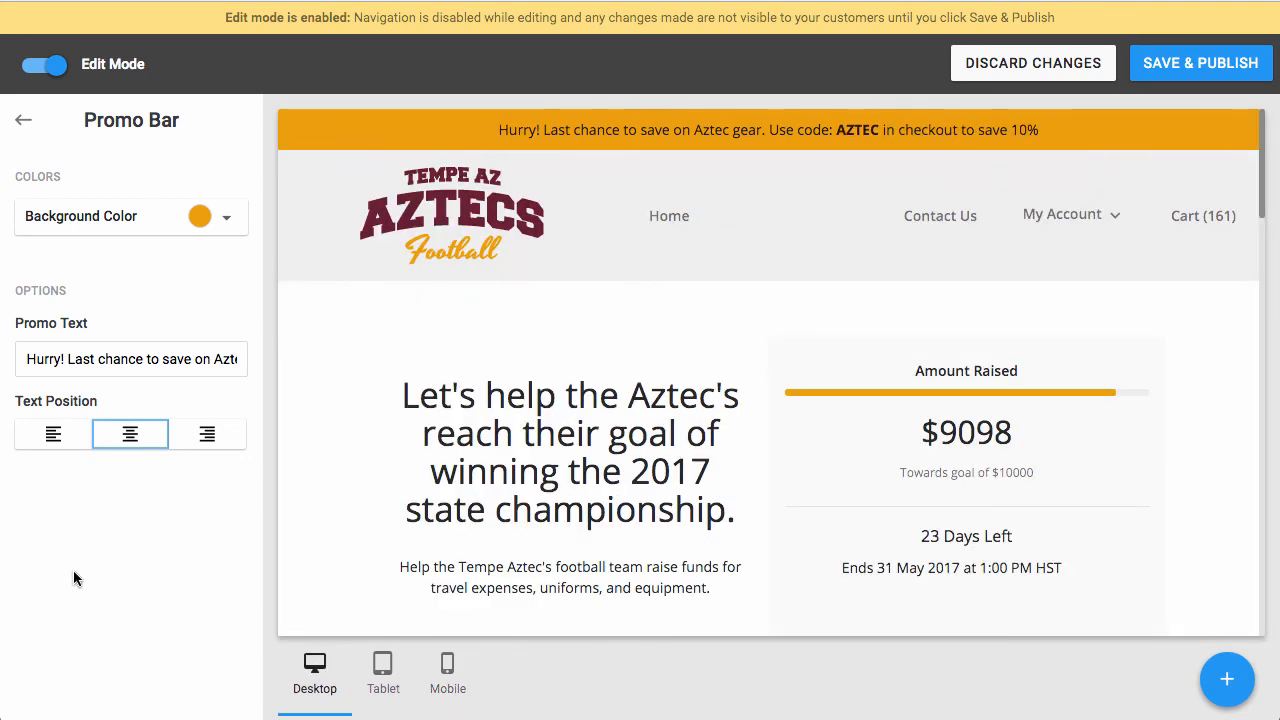